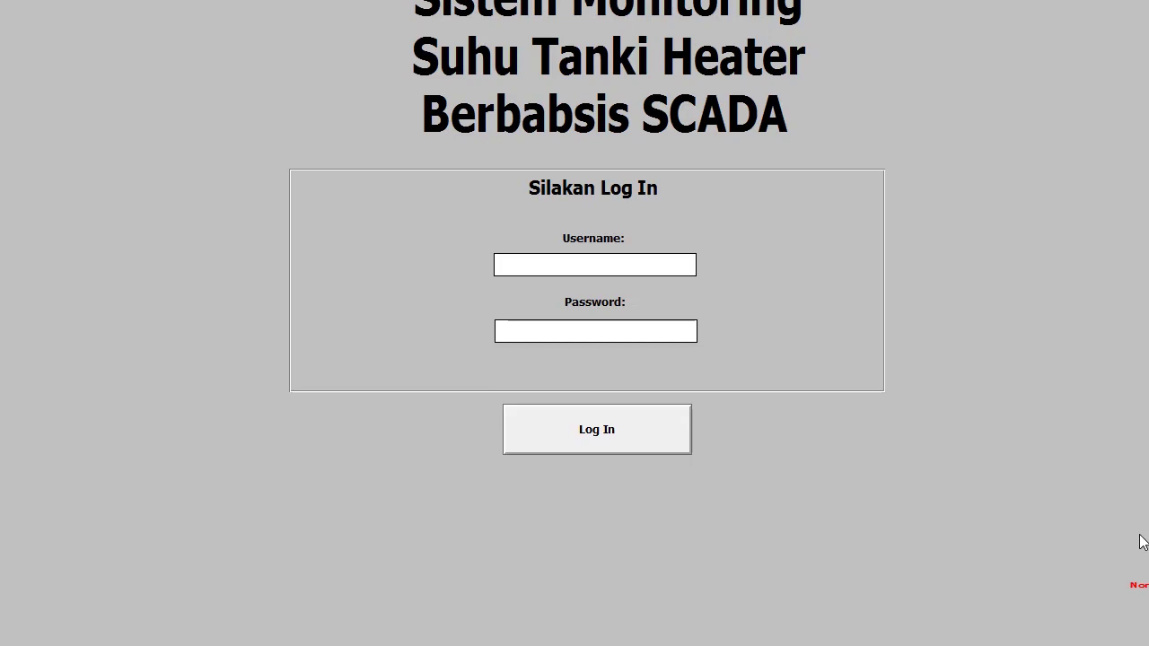
- Try logging in as operator and dismiss the 'Login Sebagai Administrator' warning
click(558, 269)
text(operator)
key(Return)
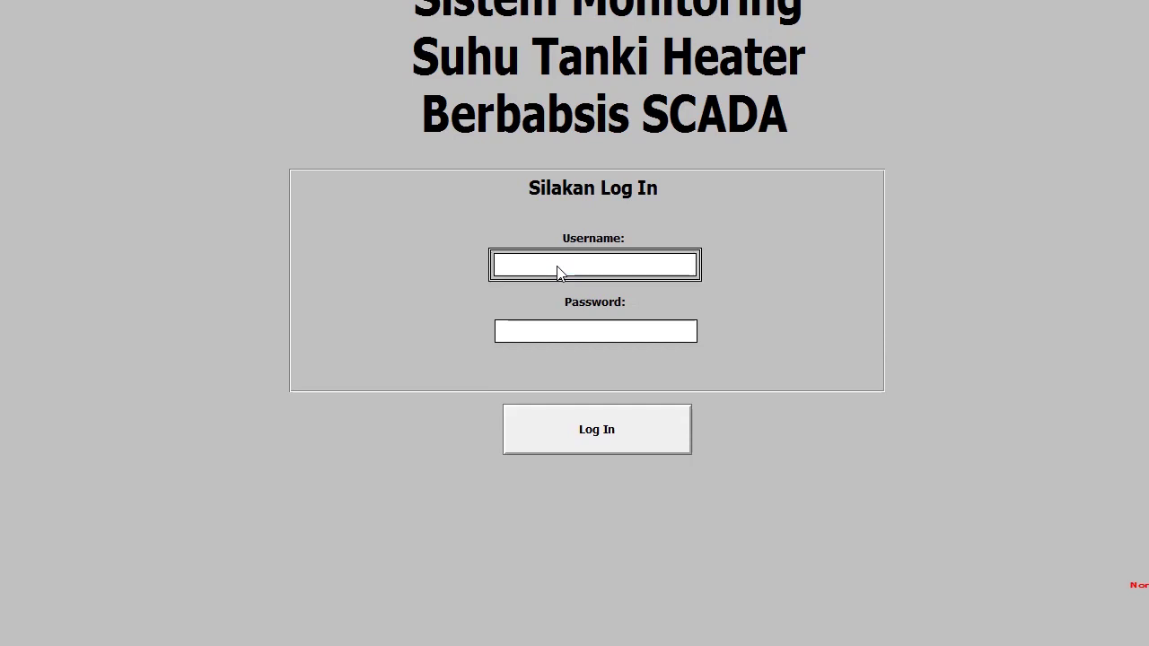
key(Tab)
key(Return)
text(operator)
key(Return)
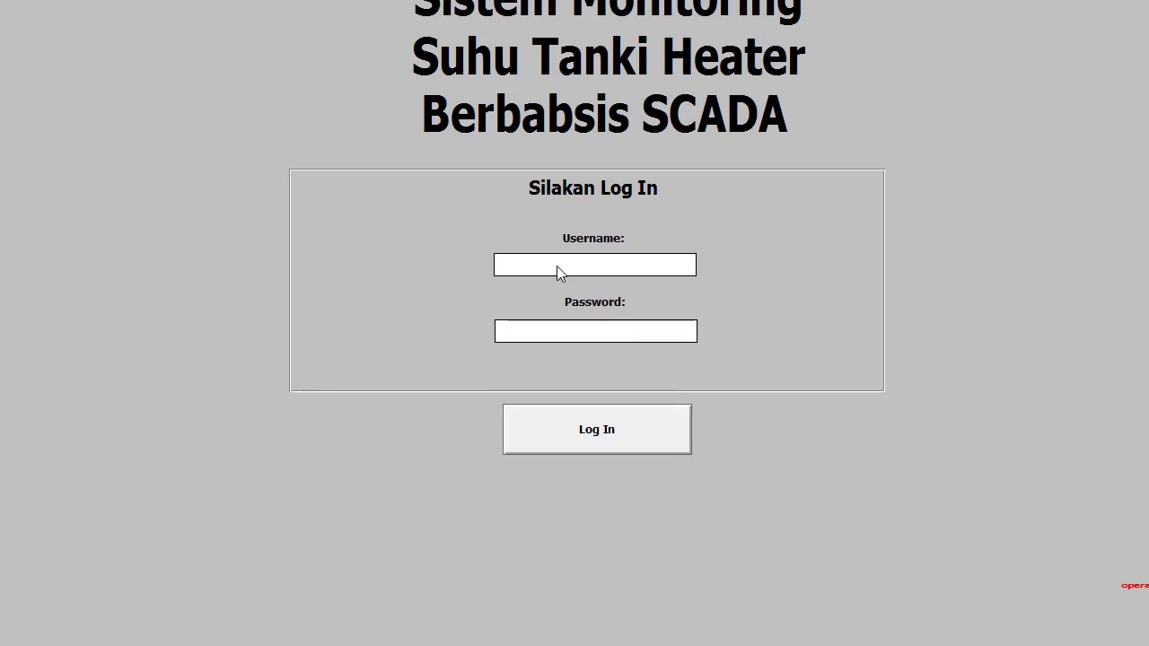
key(Tab)
key(Return)
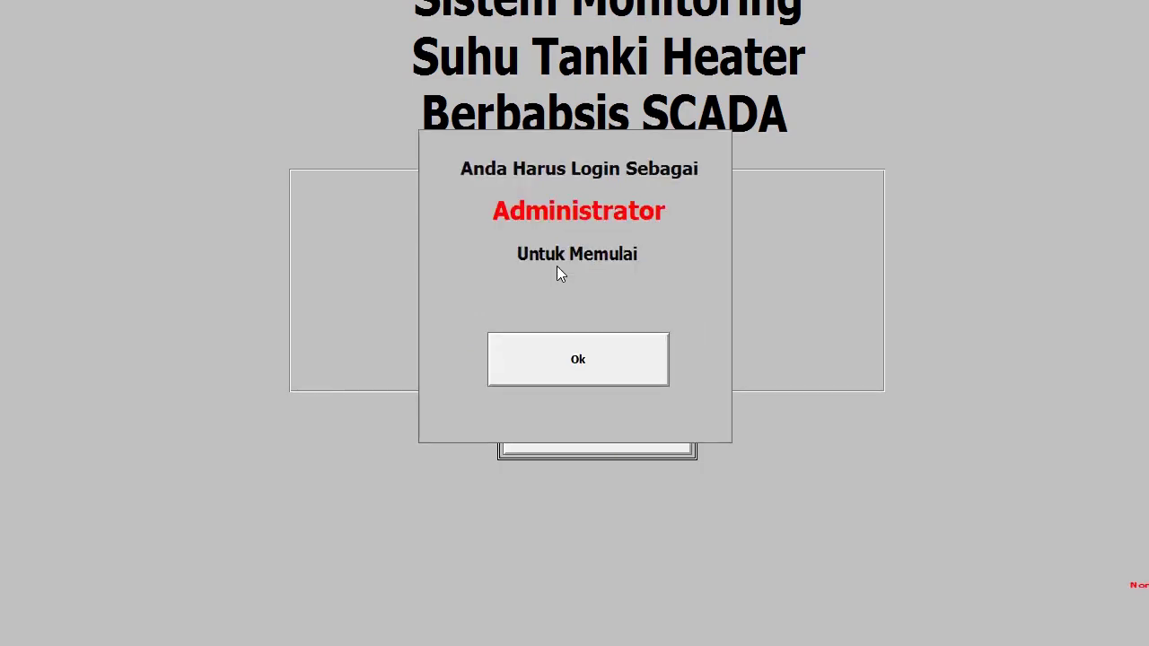
key(Tab)
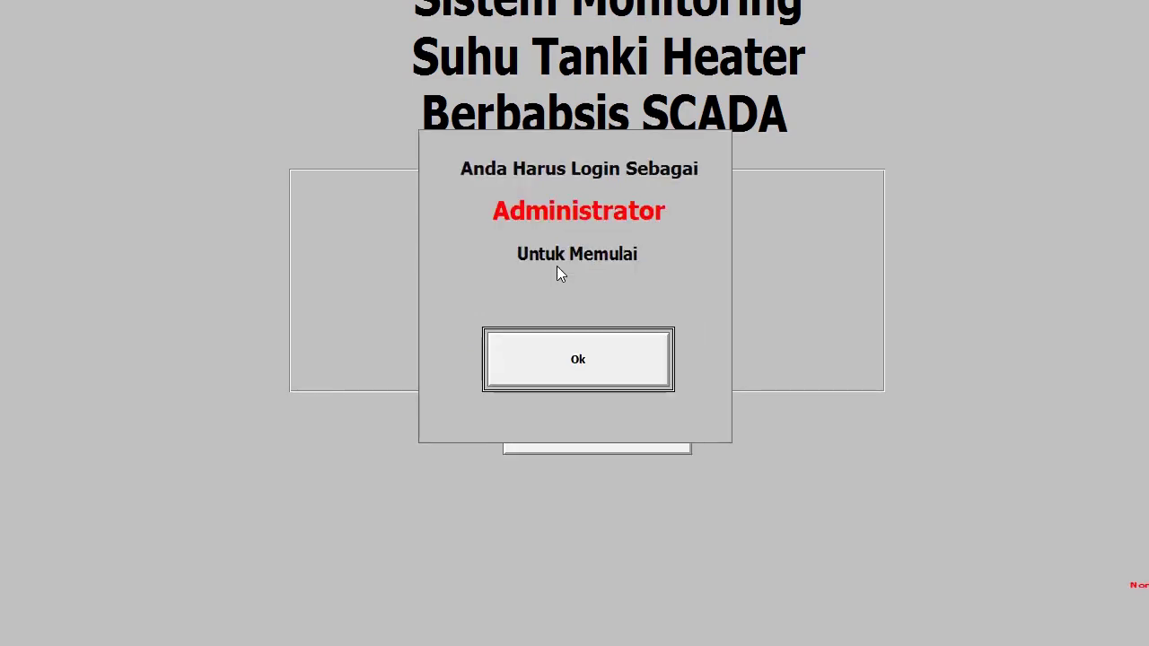
key(Return)
- Retry the login with username 'guru' and dismiss the administrator-only warning again
click(556, 266)
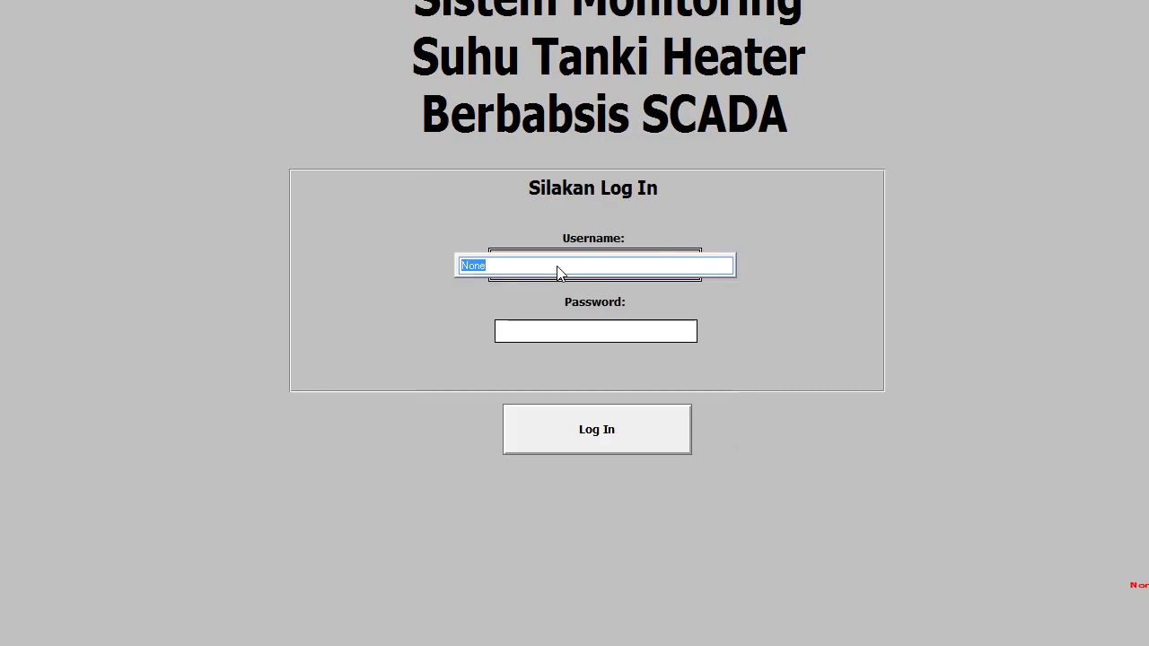
text(guru)
key(Return)
key(Tab)
key(Return)
text(12345)
key(Return)
key(Tab)
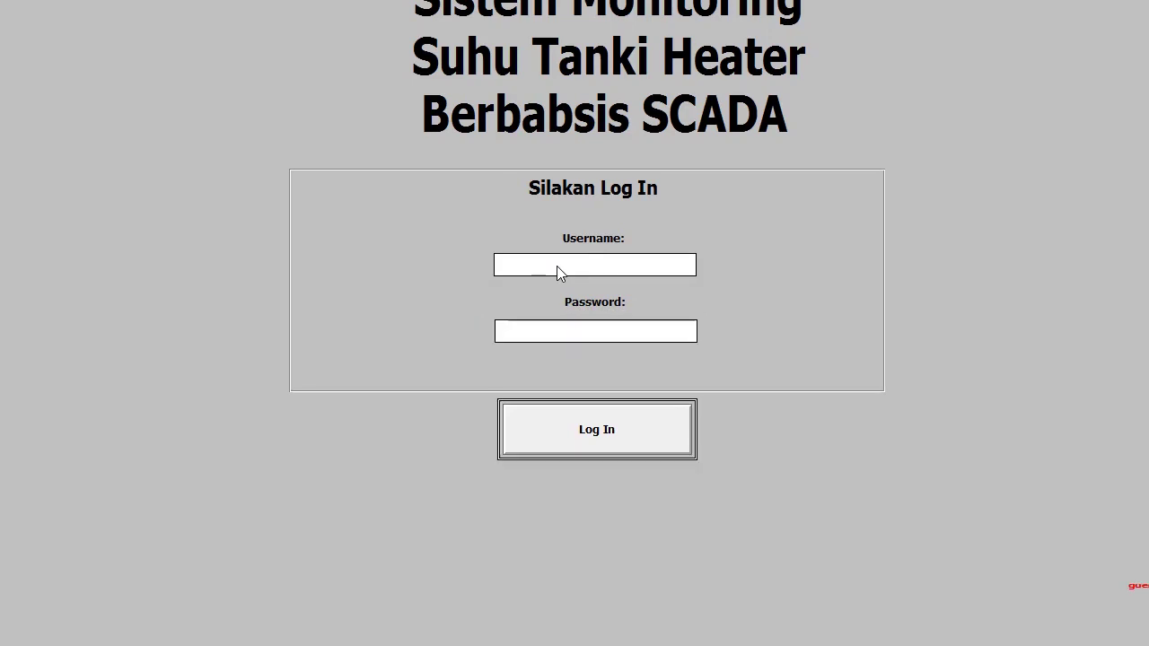
key(Return)
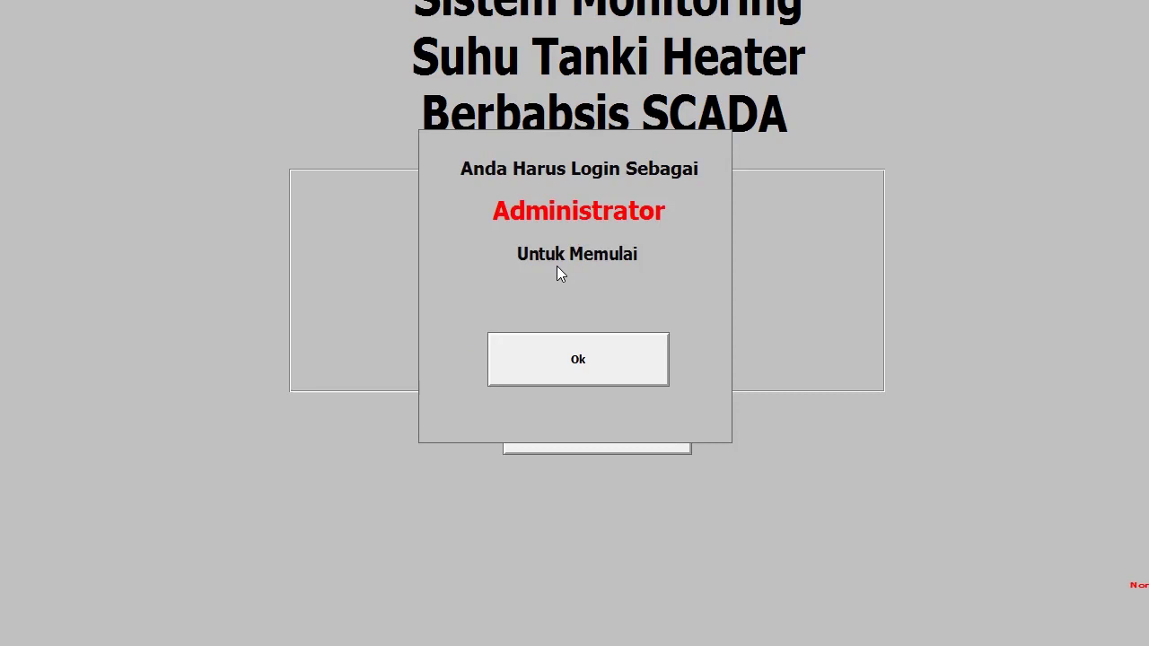
key(Return)
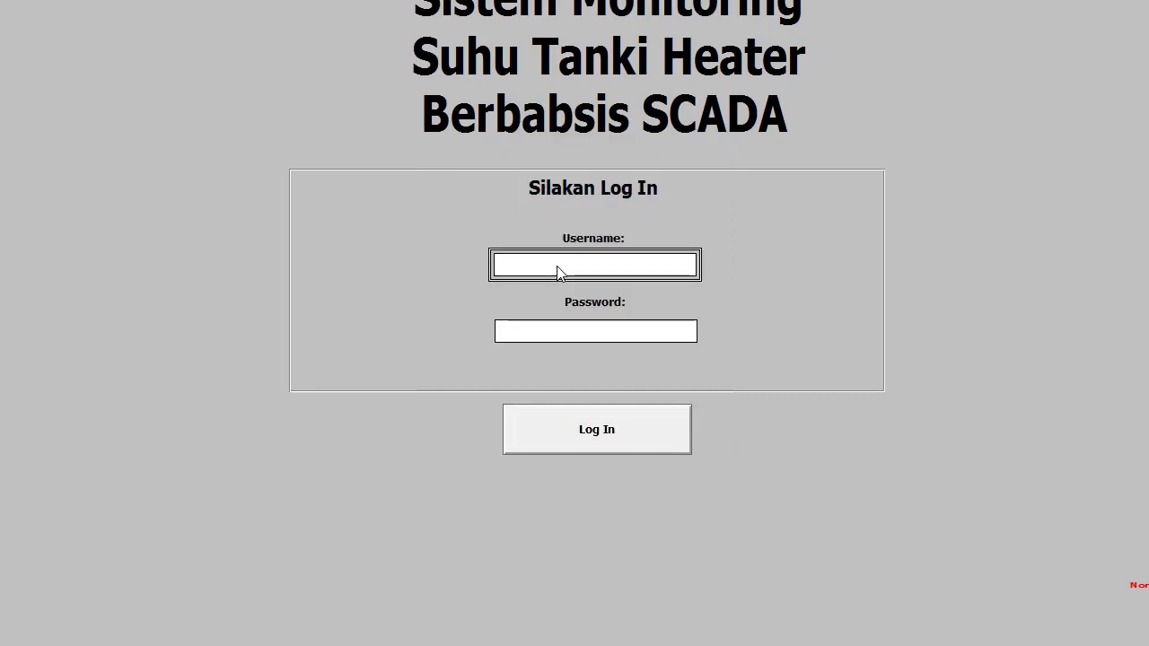
- Log in with the administrator username and its password
key(Return)
text(adminis)
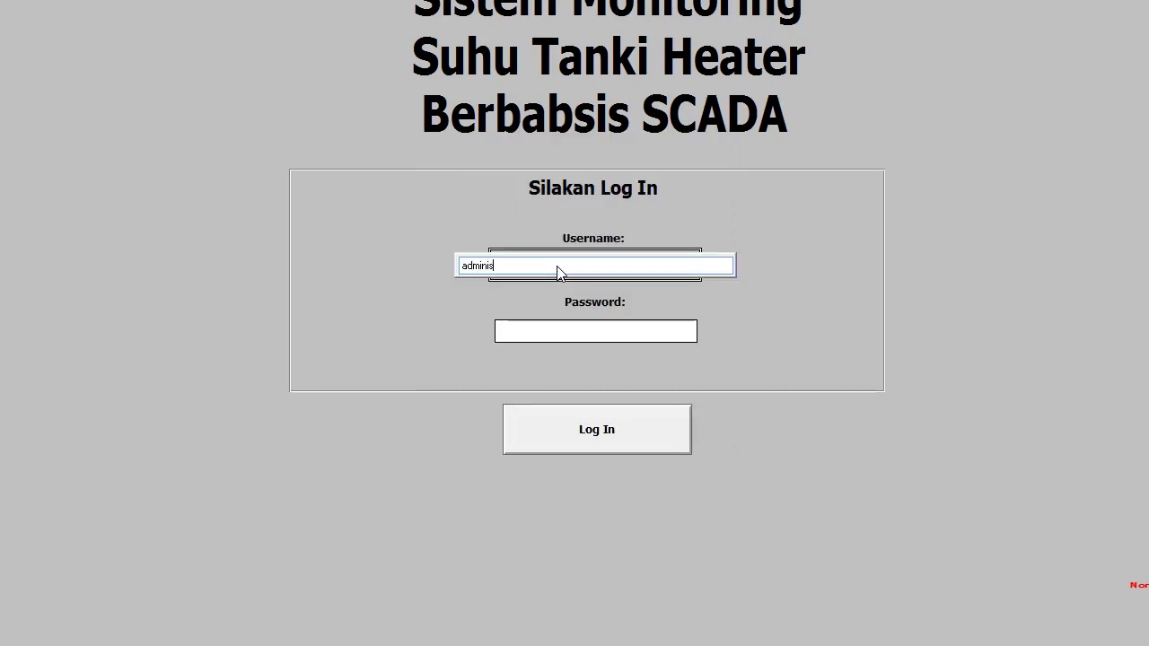
text(trator)
key(Return)
key(Tab)
key(Return)
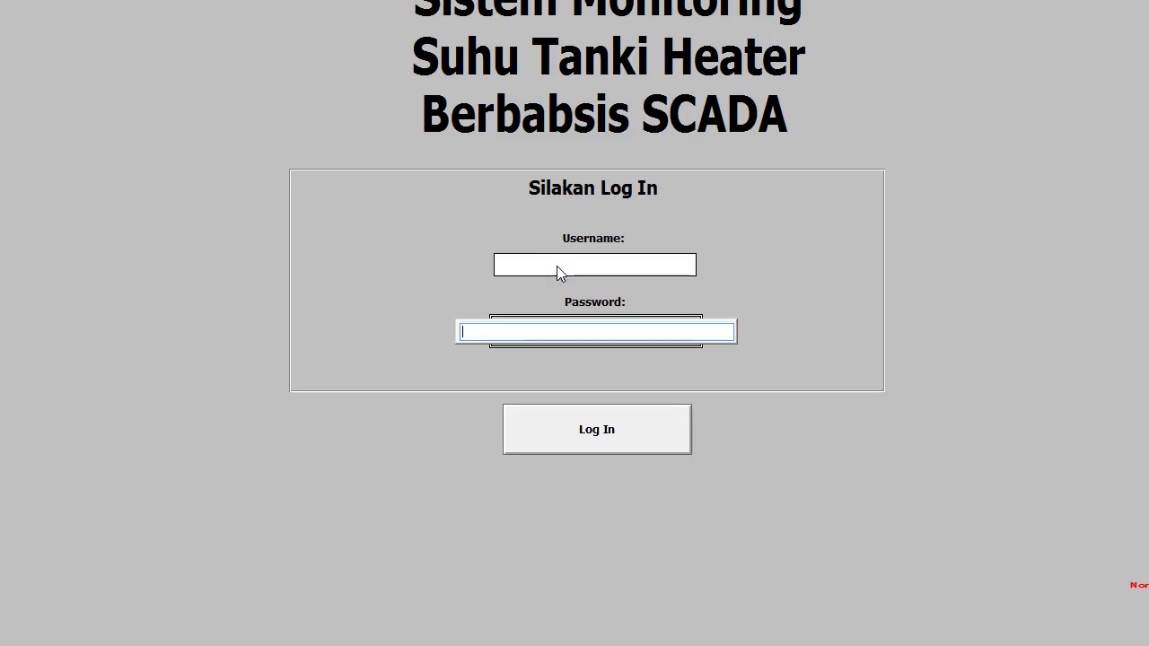
text(123456789)
key(Return)
key(Return)
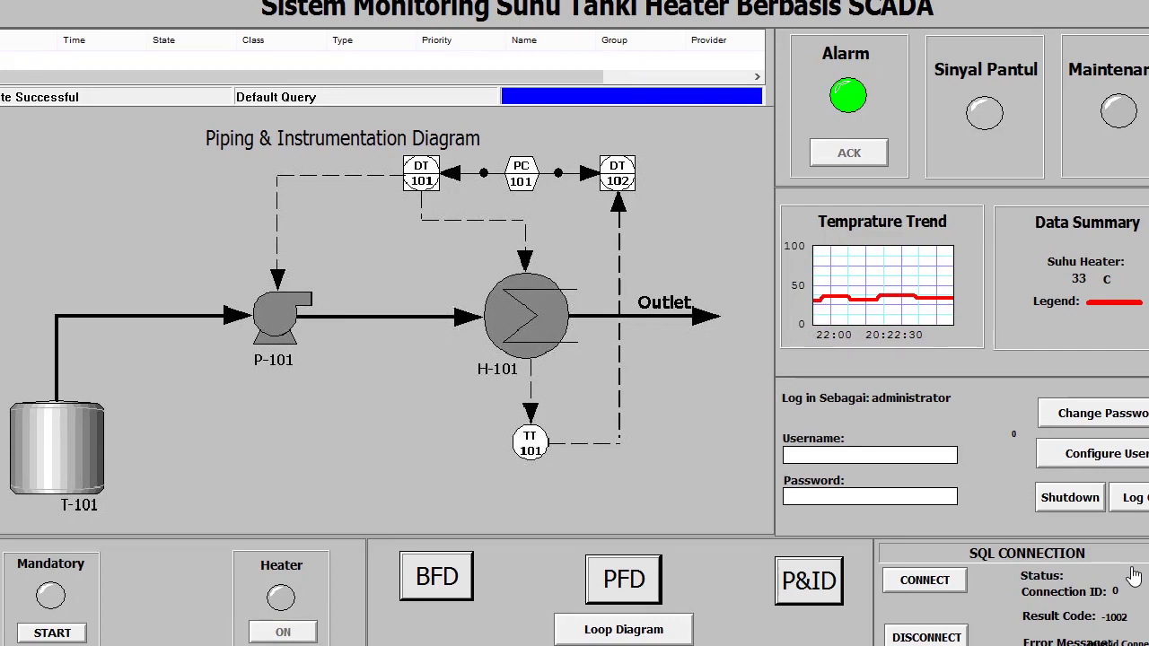
click(1134, 498)
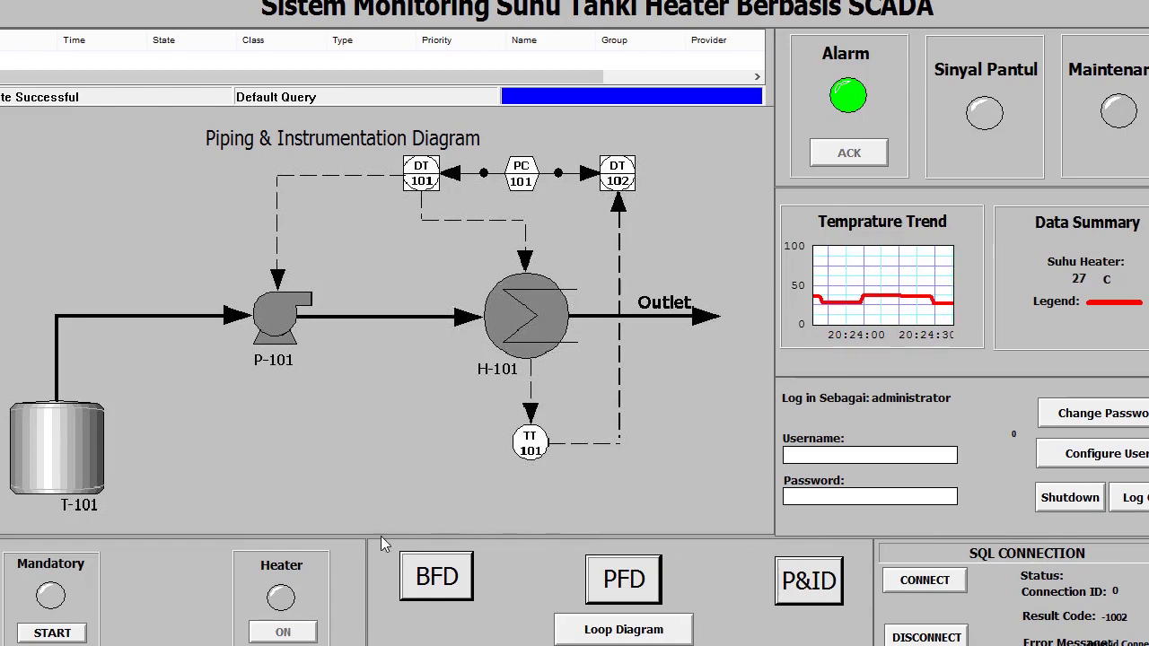
- Cycle through the BFD, PFD, P&ID and Loop Diagram views, finishing on the Process Flow Diagram
click(419, 576)
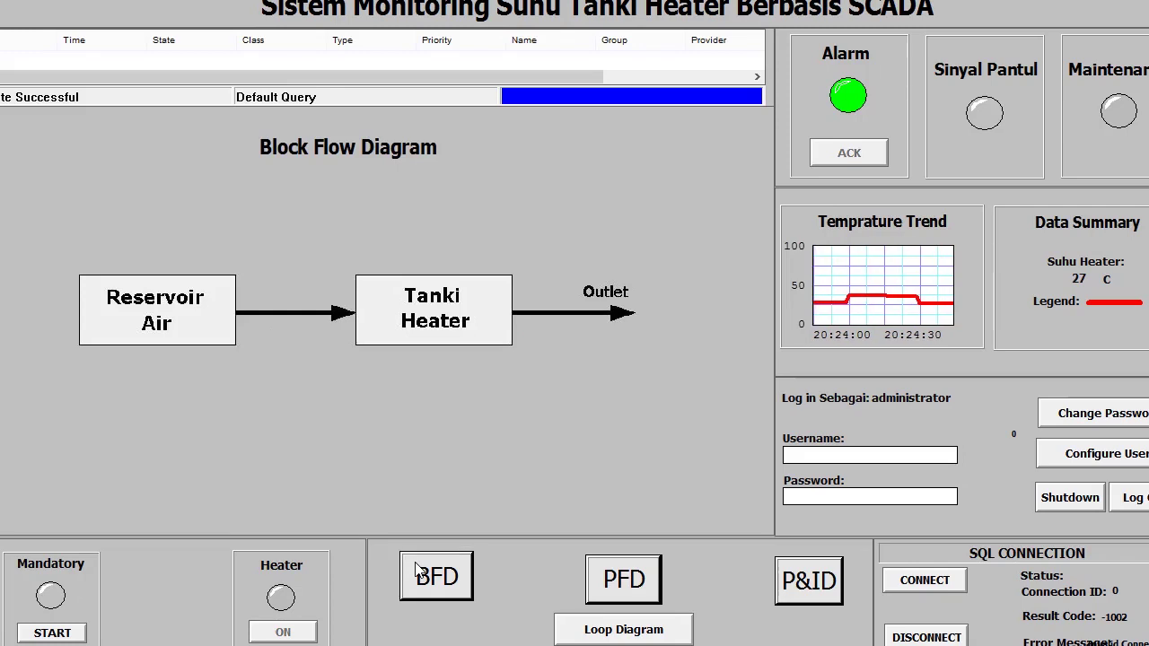
click(623, 580)
click(808, 580)
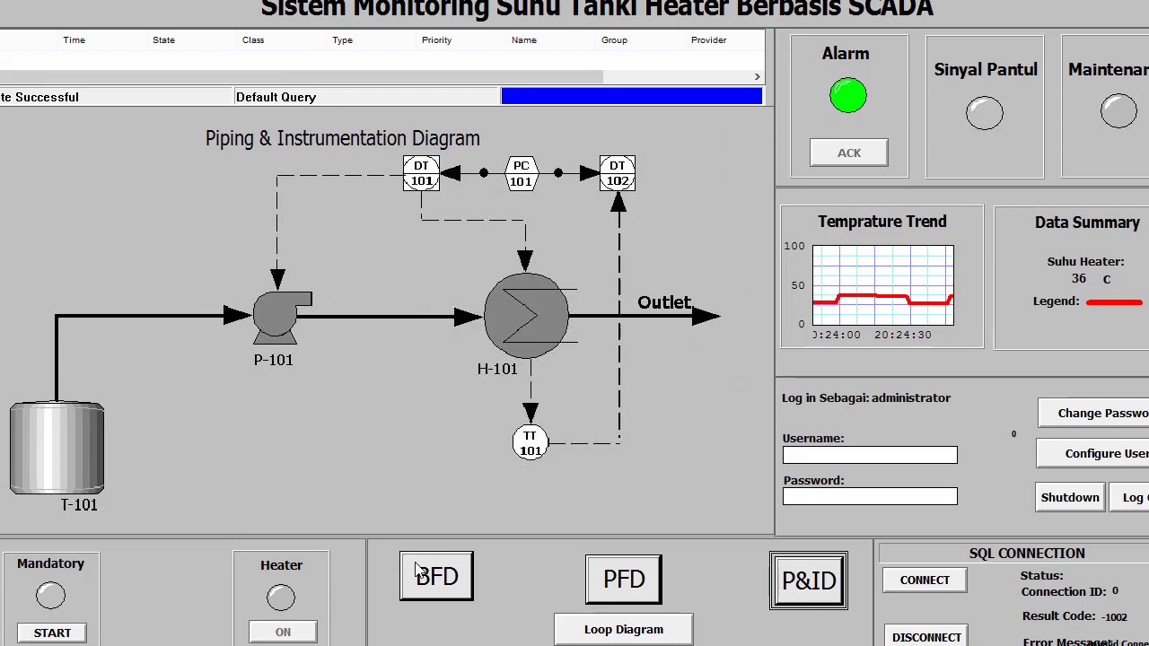
click(623, 629)
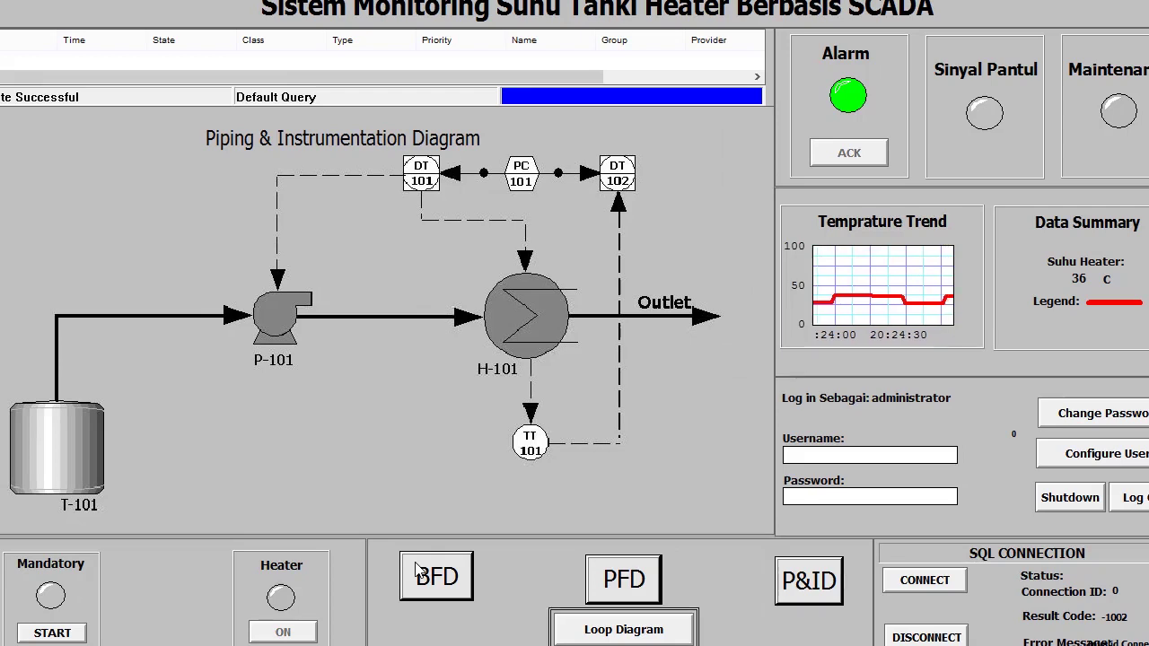
click(436, 576)
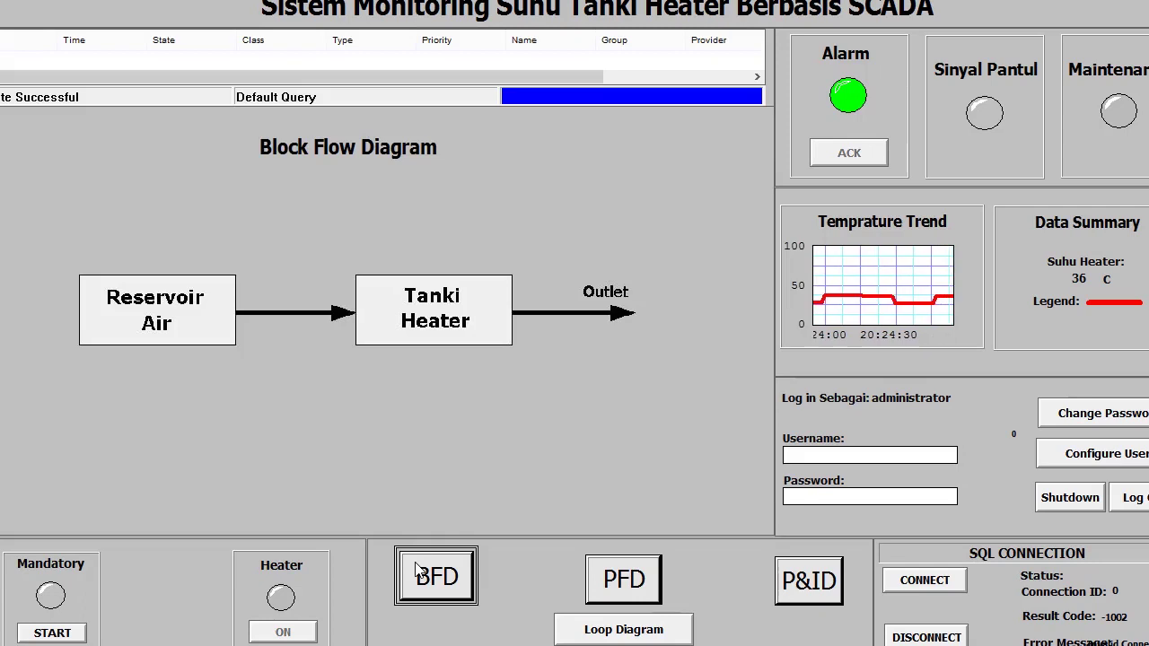
key(Tab)
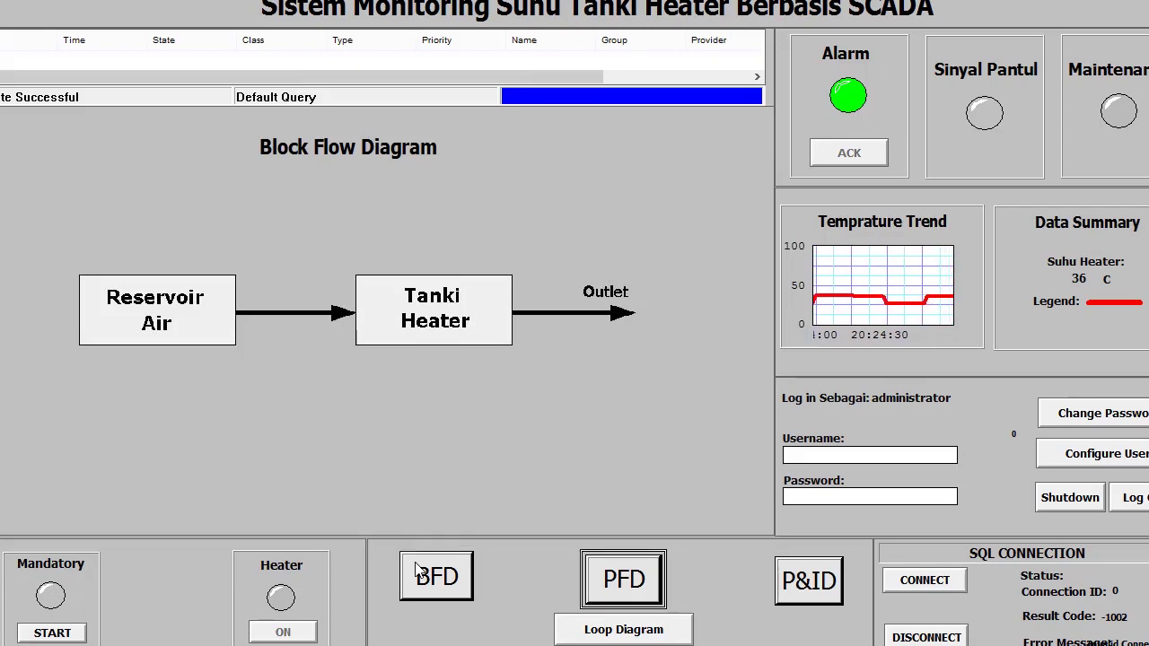
key(Return)
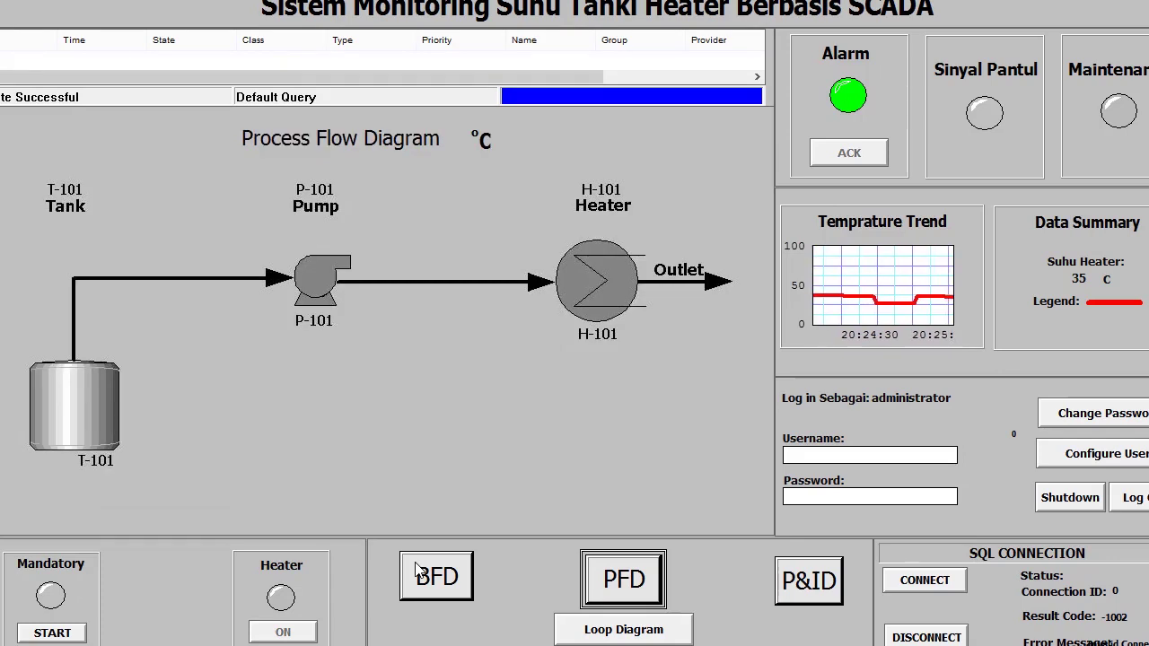
click(418, 571)
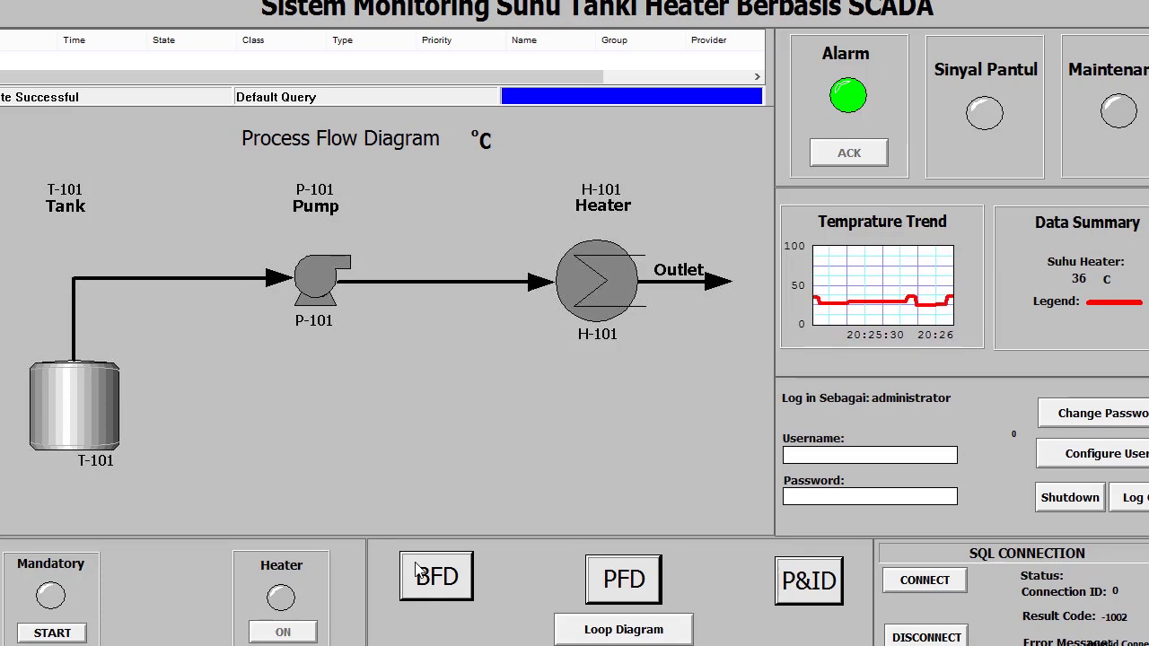
- Start the Mandatory process, answering YES in the START? dialog
key(Tab)
key(Return)
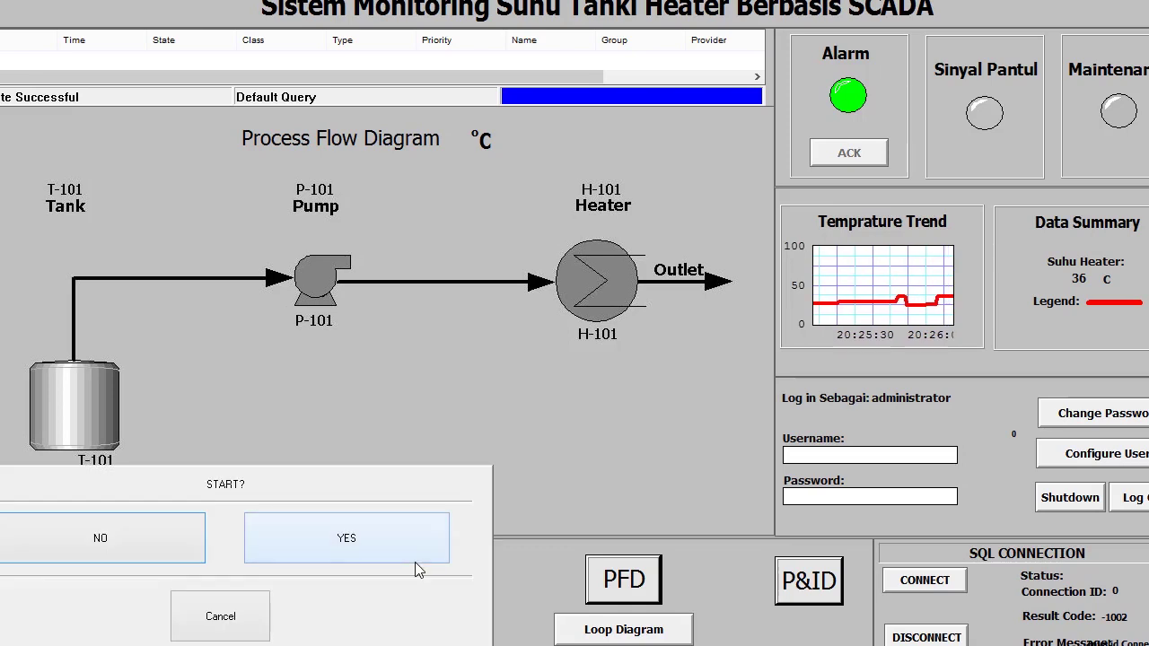
click(415, 562)
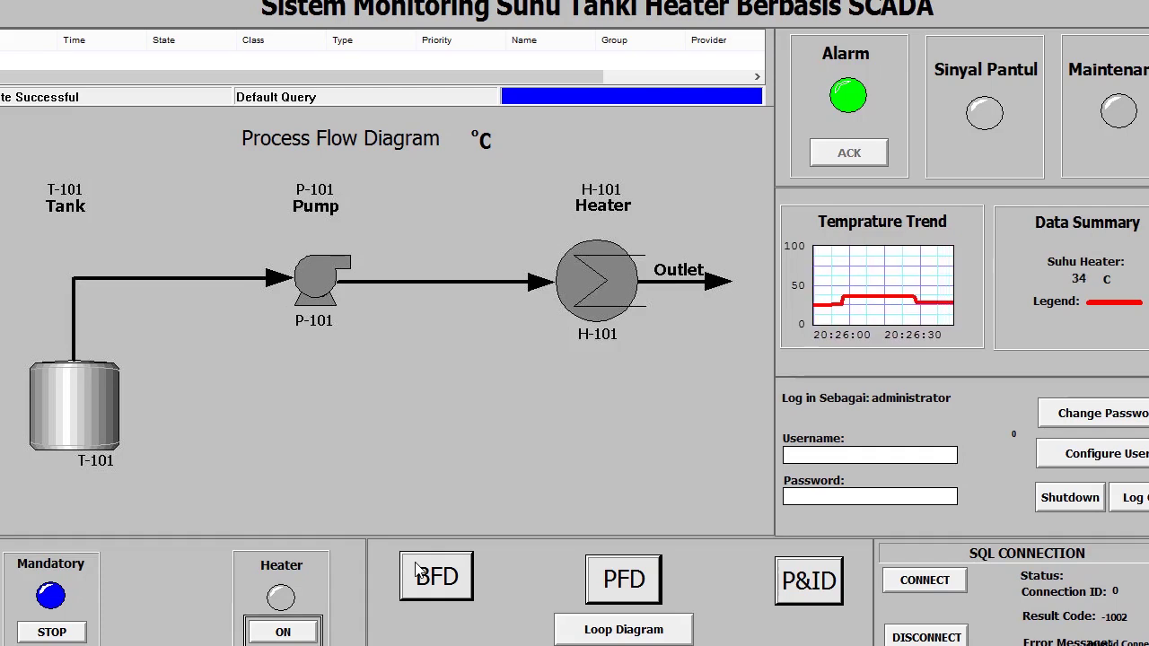
- Turn the heater on by choosing On in the Heater ON dialog
click(283, 632)
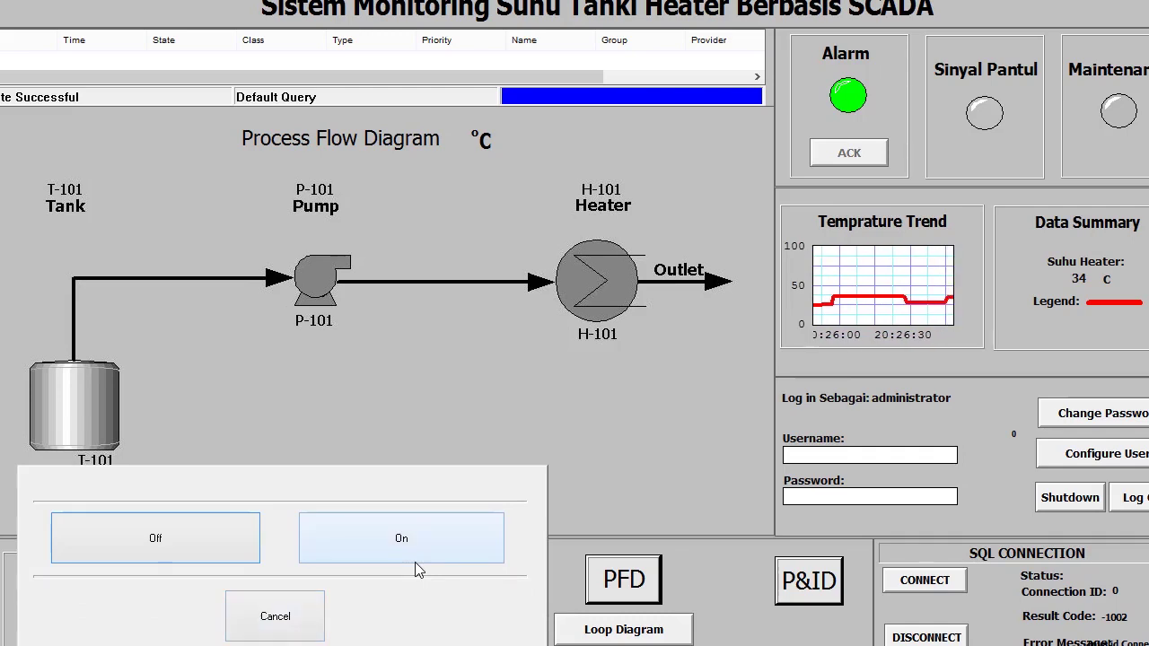
click(415, 561)
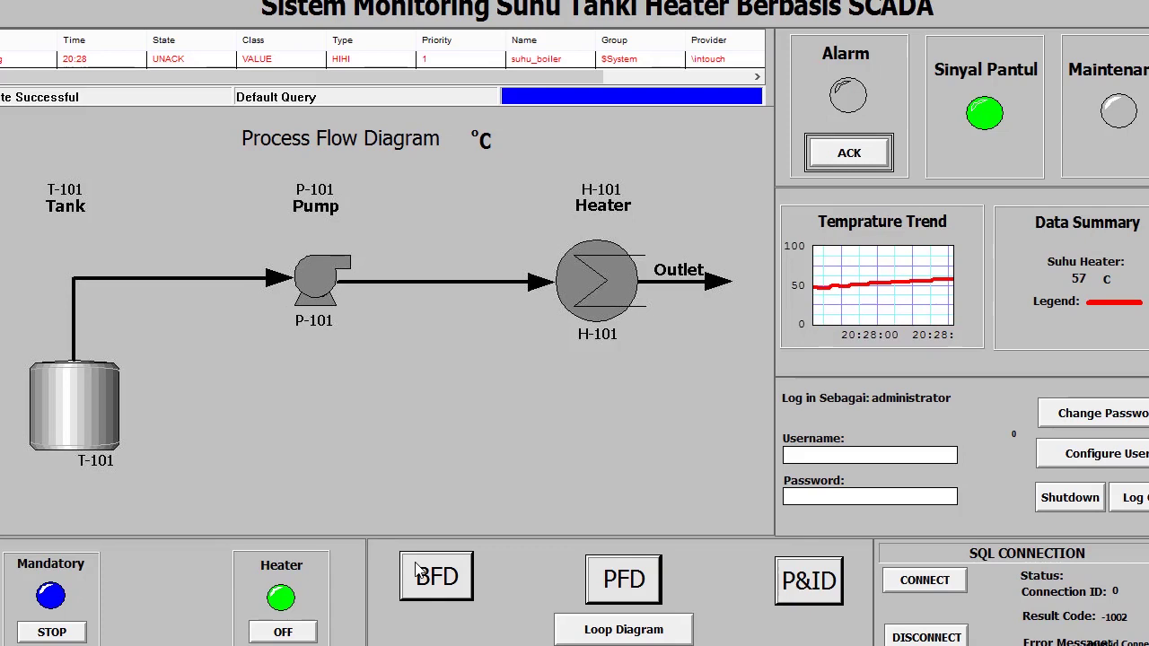
- Acknowledge the HIHI alarm, then switch the heater off with YES in the OFF? dialog
key(Return)
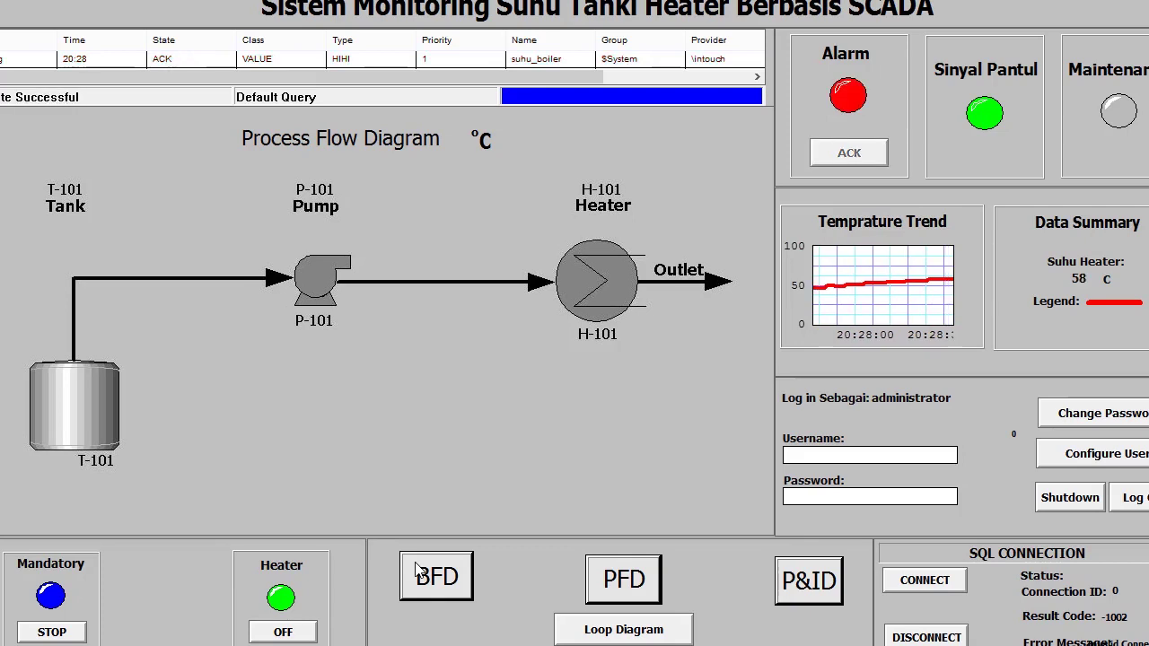
key(Tab)
key(Return)
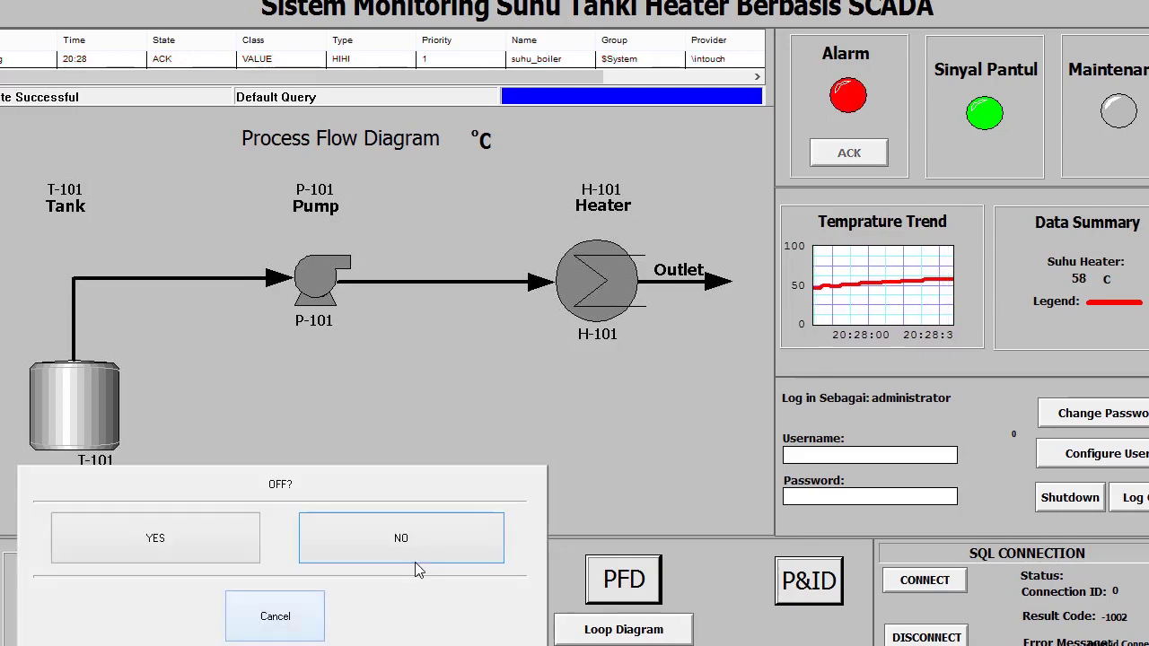
key(Return)
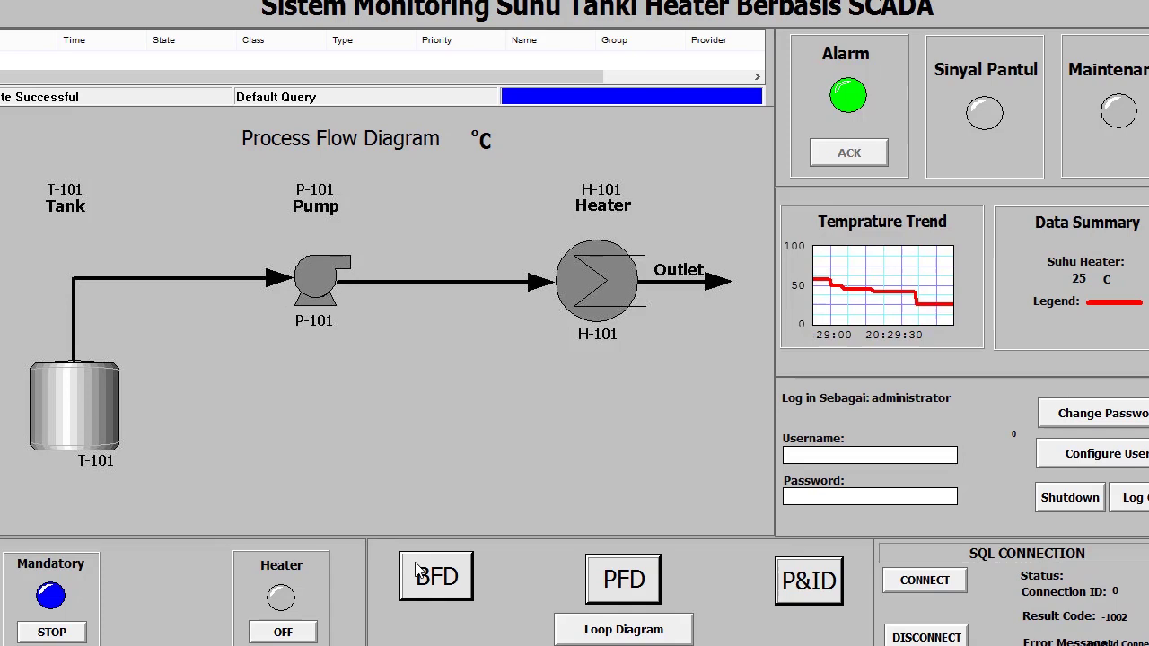
- Choose Heater OFF but answer NO so the heater keeps running
click(283, 632)
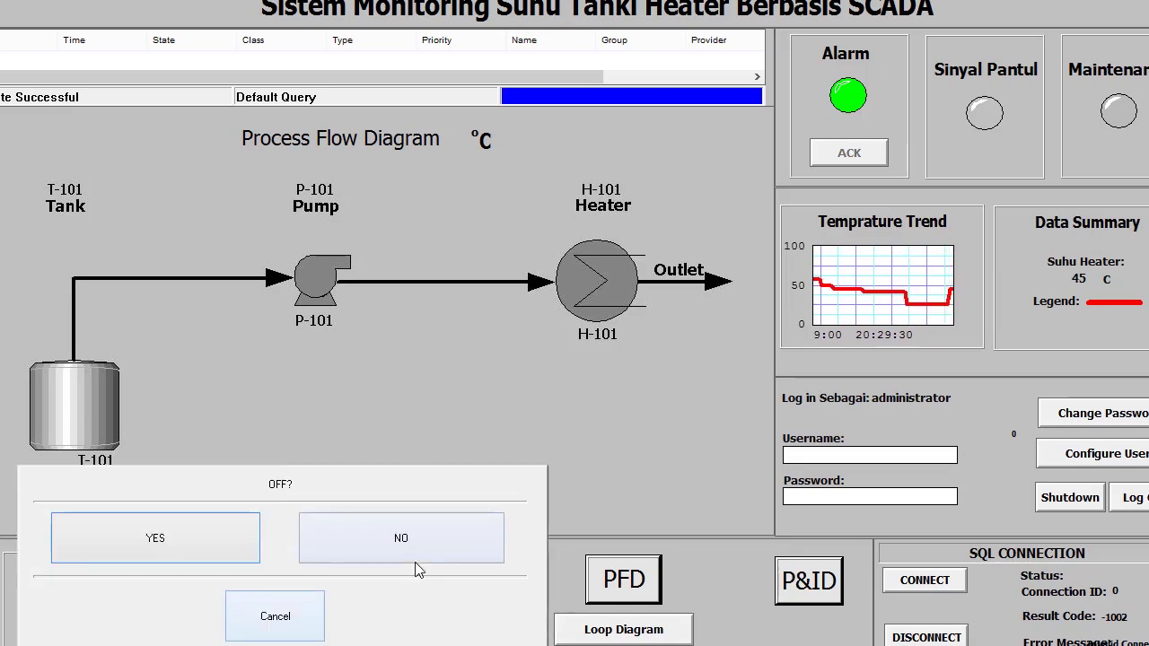
click(415, 561)
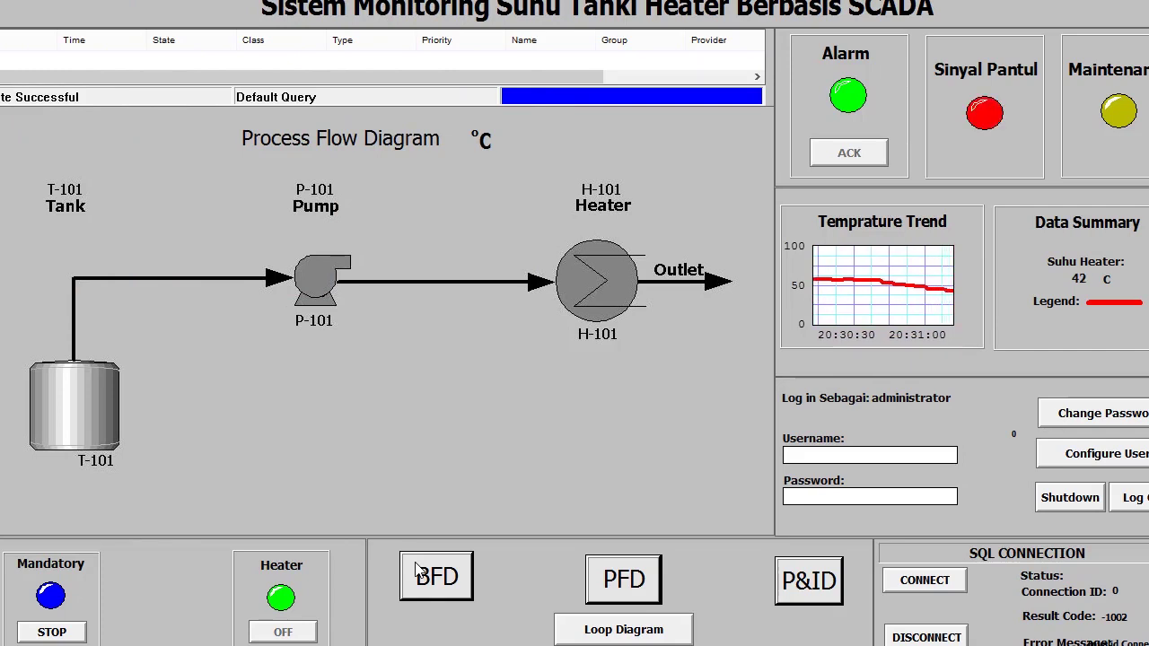
key(Tab)
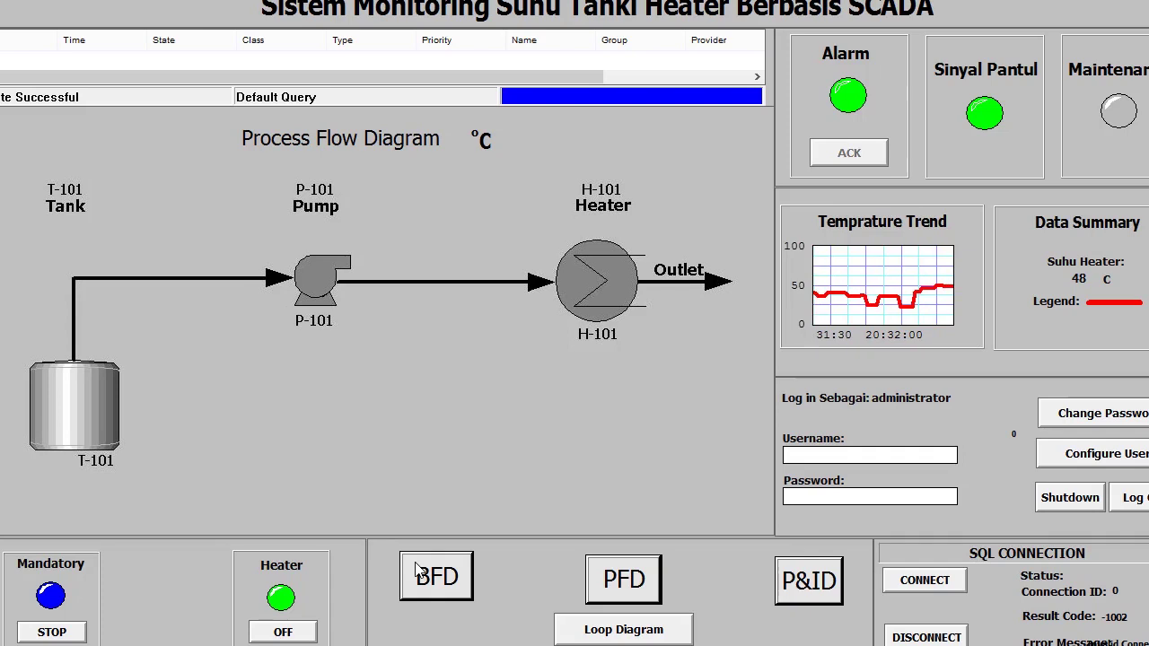
- Open and cancel the username entry, then display the Block Flow Diagram screen
key(Tab)
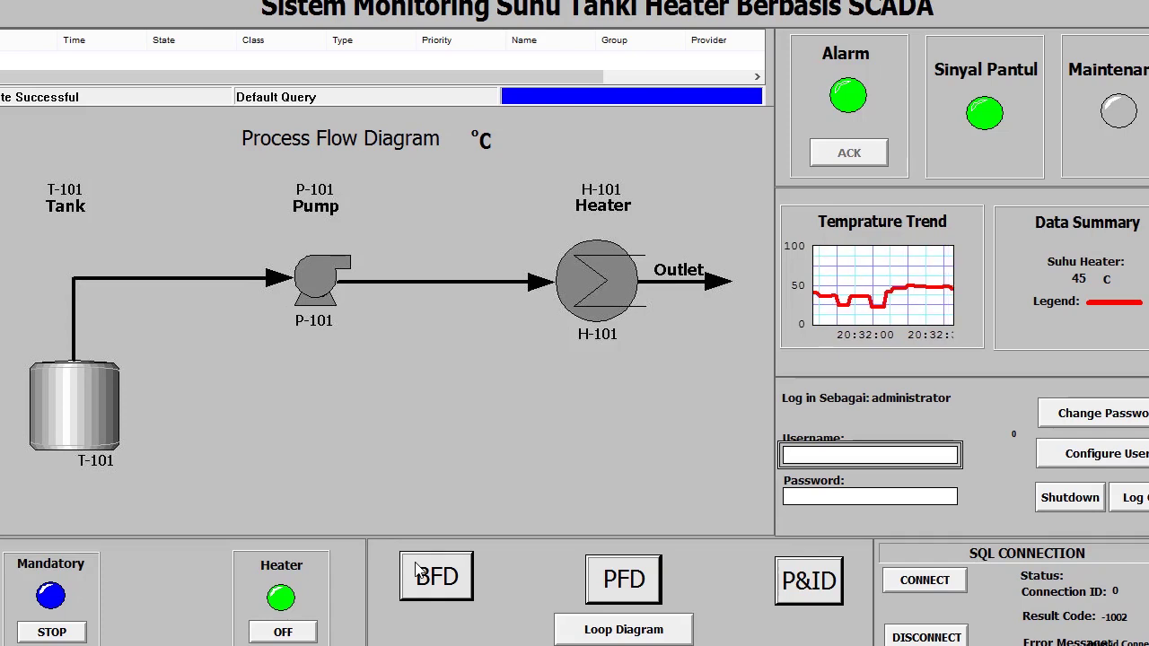
key(Return)
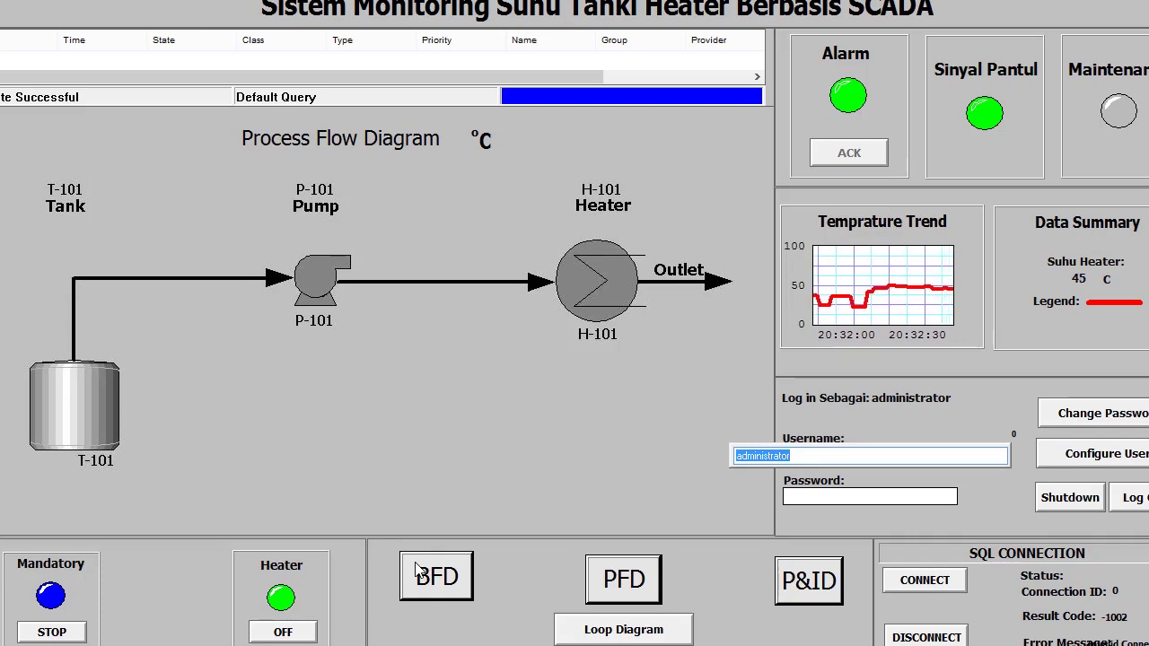
key(Escape)
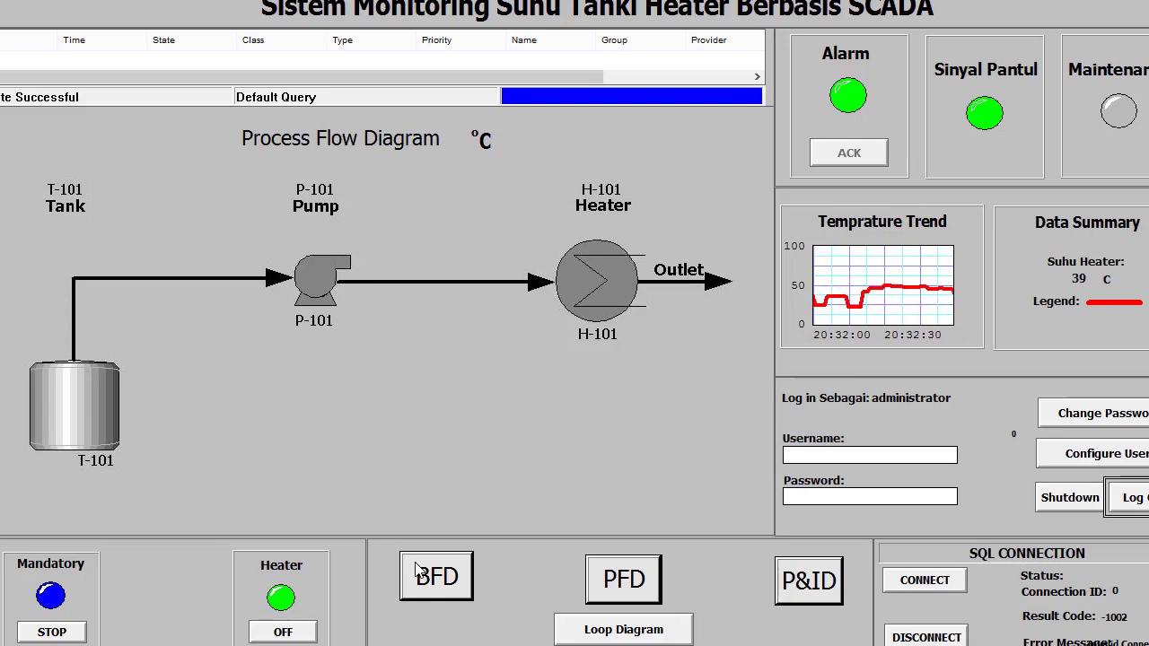
click(419, 571)
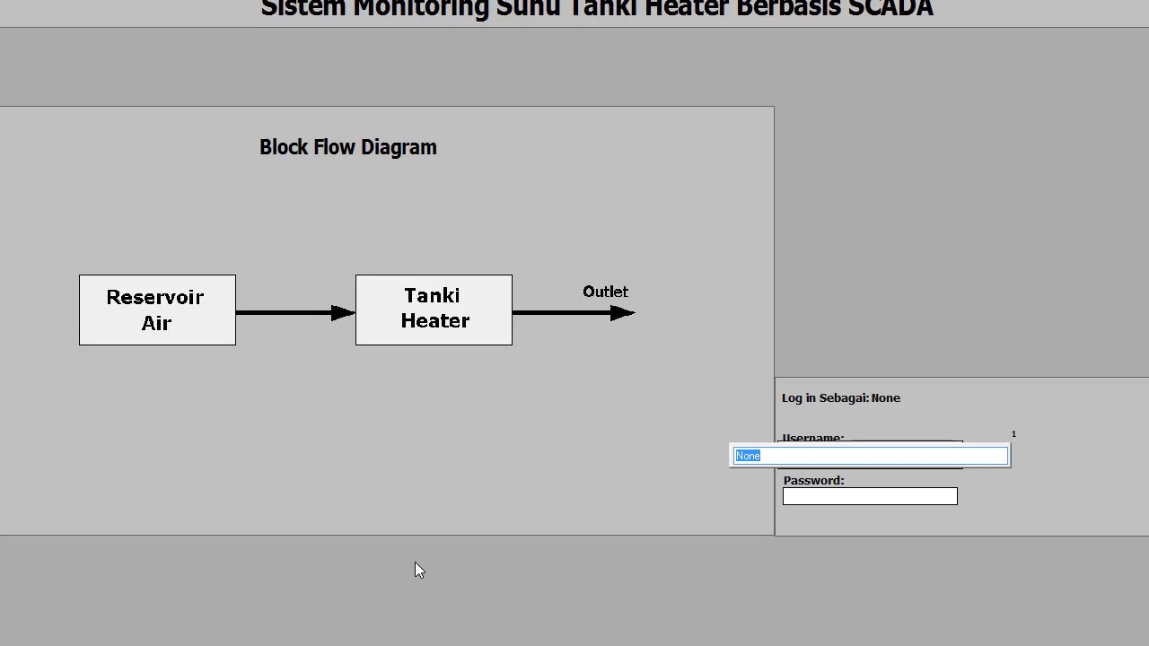
- Log in with username 'operator' and its password
text(operator)
key(Return)
key(Tab)
key(Return)
text(1234)
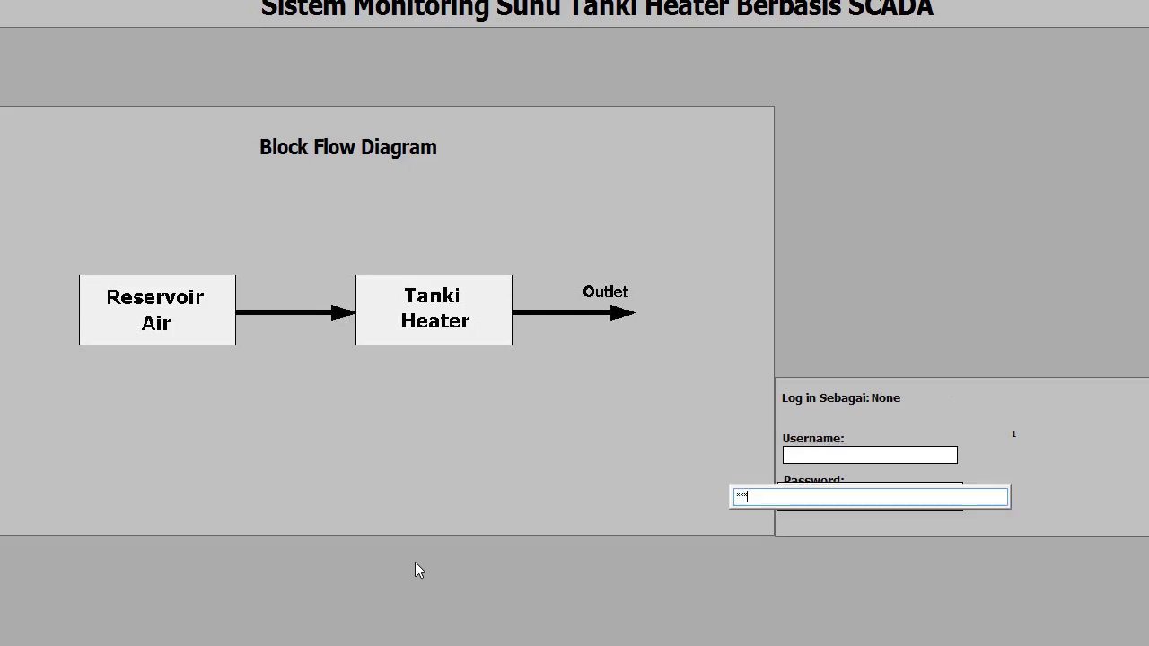
key(Return)
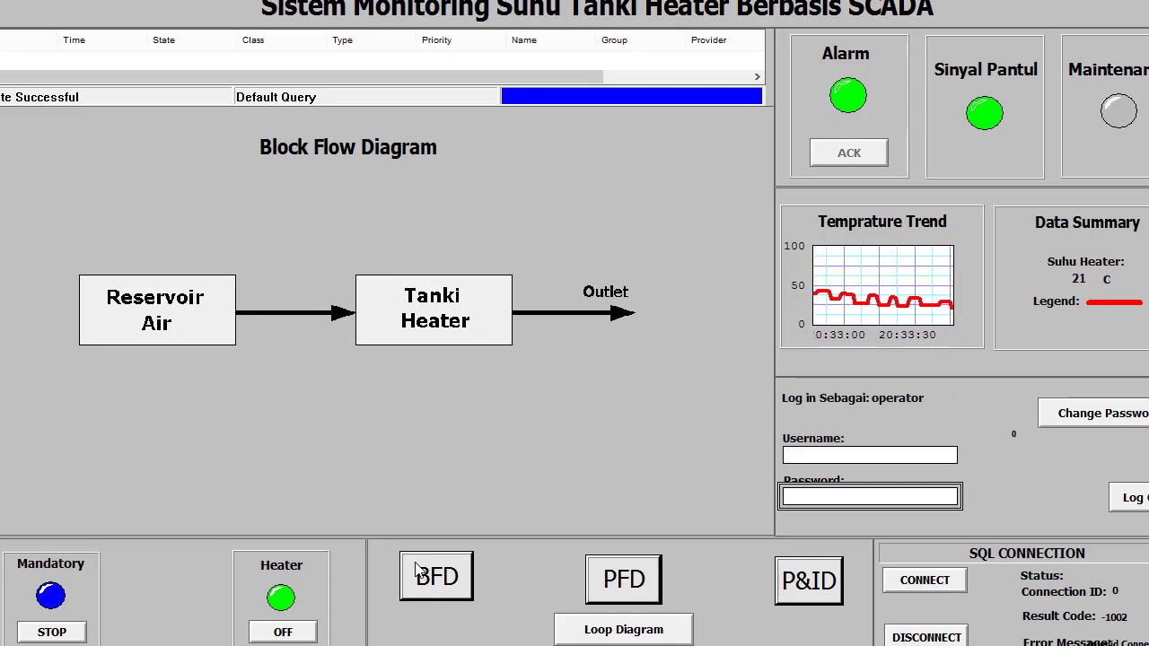
- Switch the heater off, confirming YES in the OFF? dialog
click(419, 571)
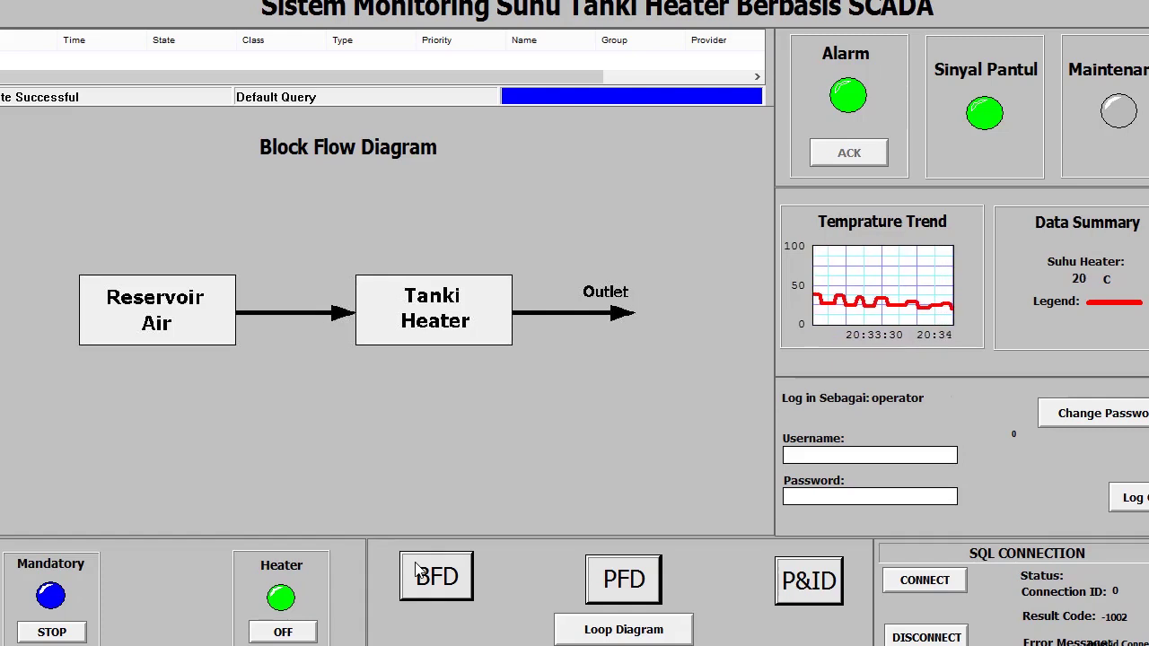
click(282, 633)
click(415, 560)
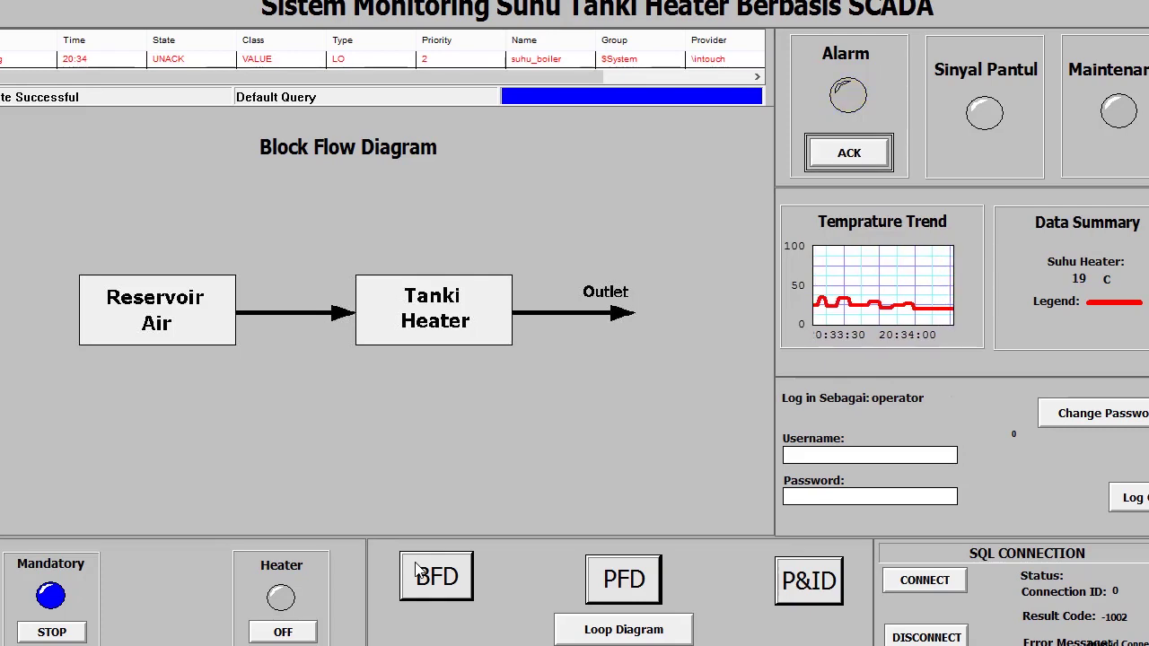
- Acknowledge the LO suhu_boiler alarm and log the operator out
key(Return)
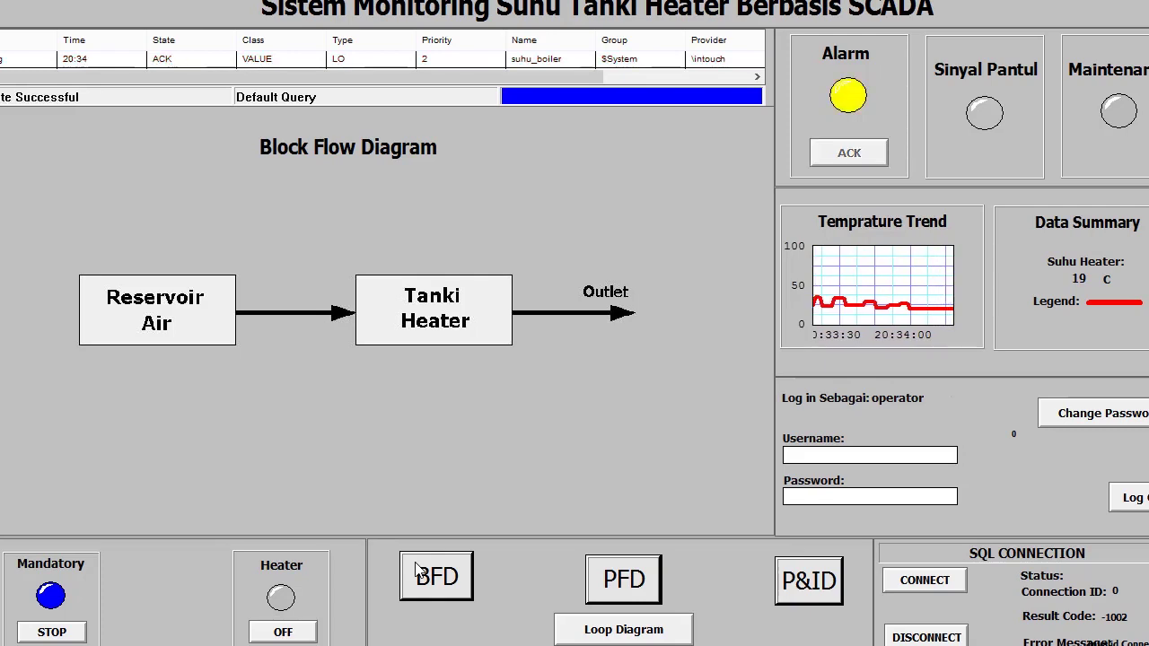
key(Tab)
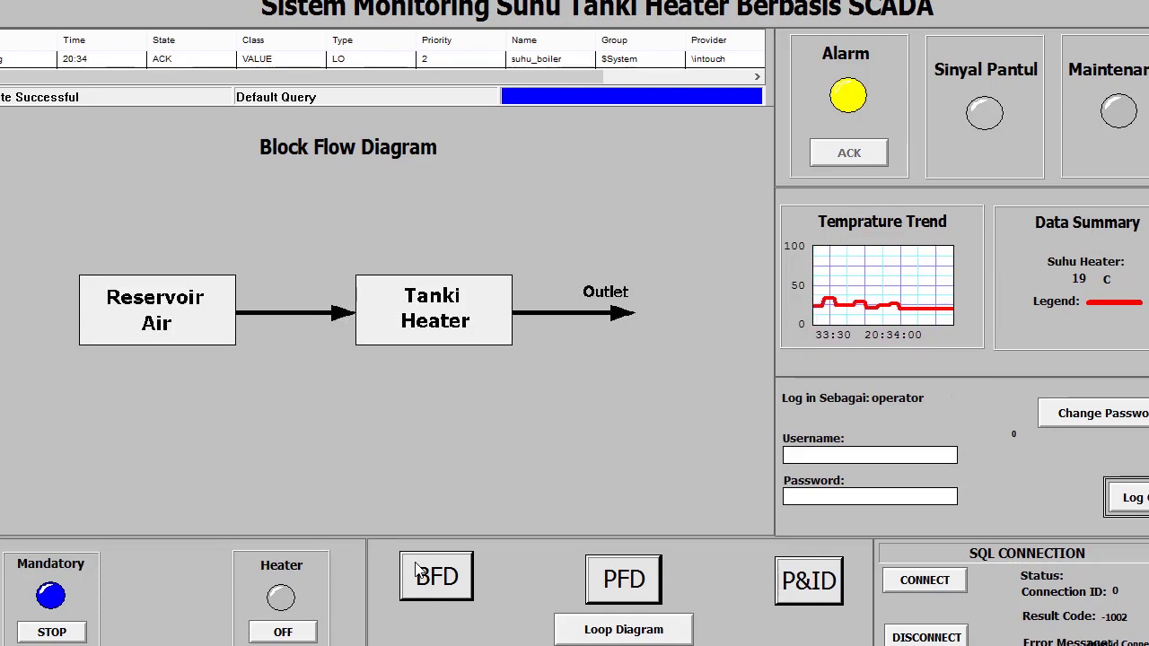
key(Return)
- Enter the guest username and its password to log in
key(Tab)
key(Return)
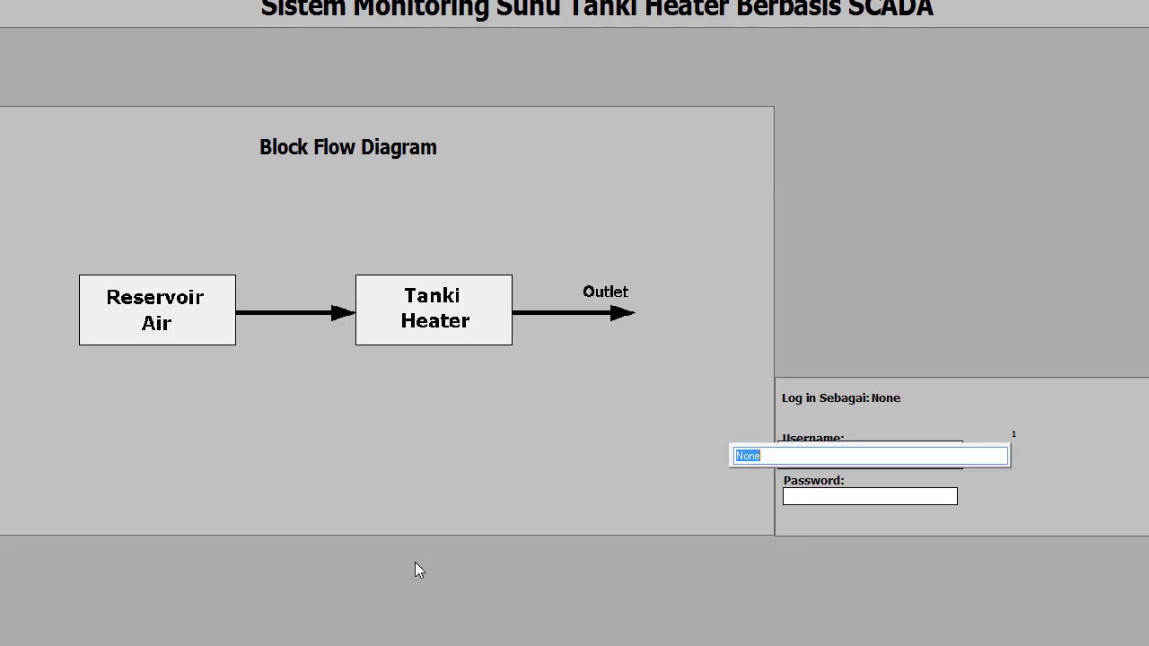
text(gede)
key(Return)
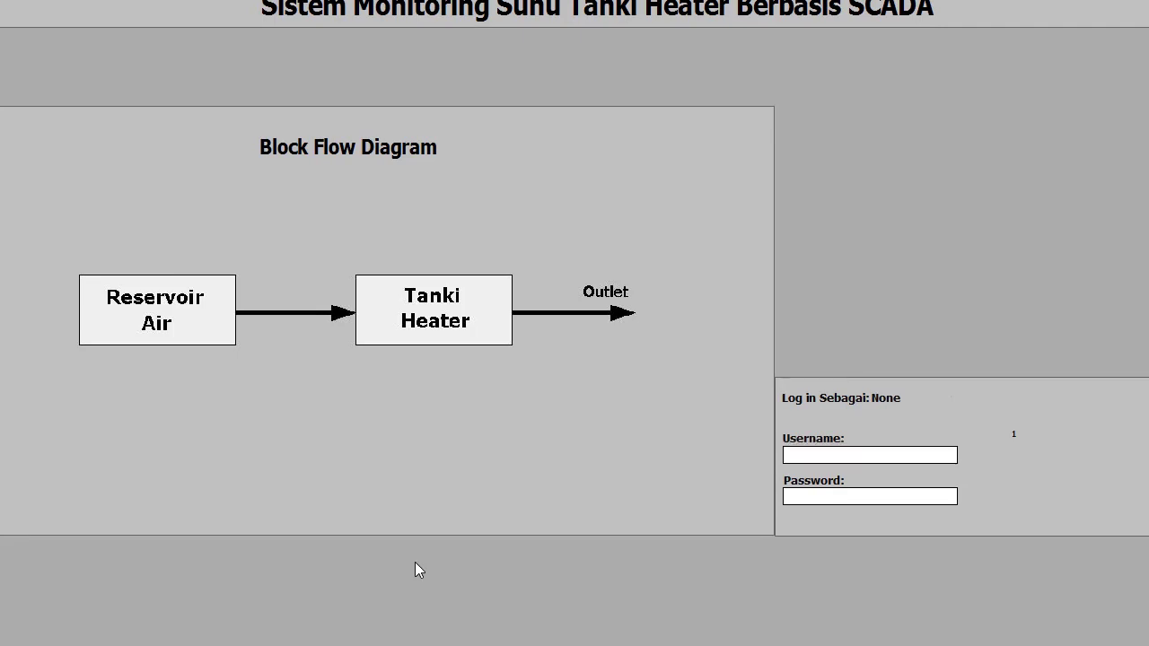
key(Tab)
key(Return)
text(***)
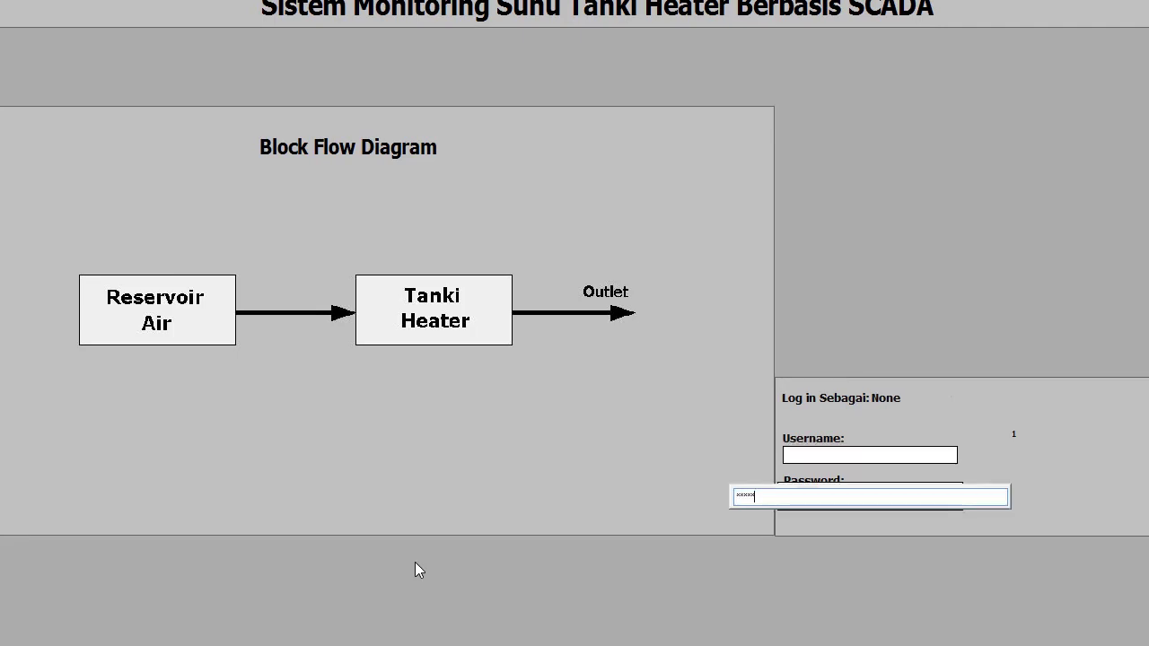
key(Return)
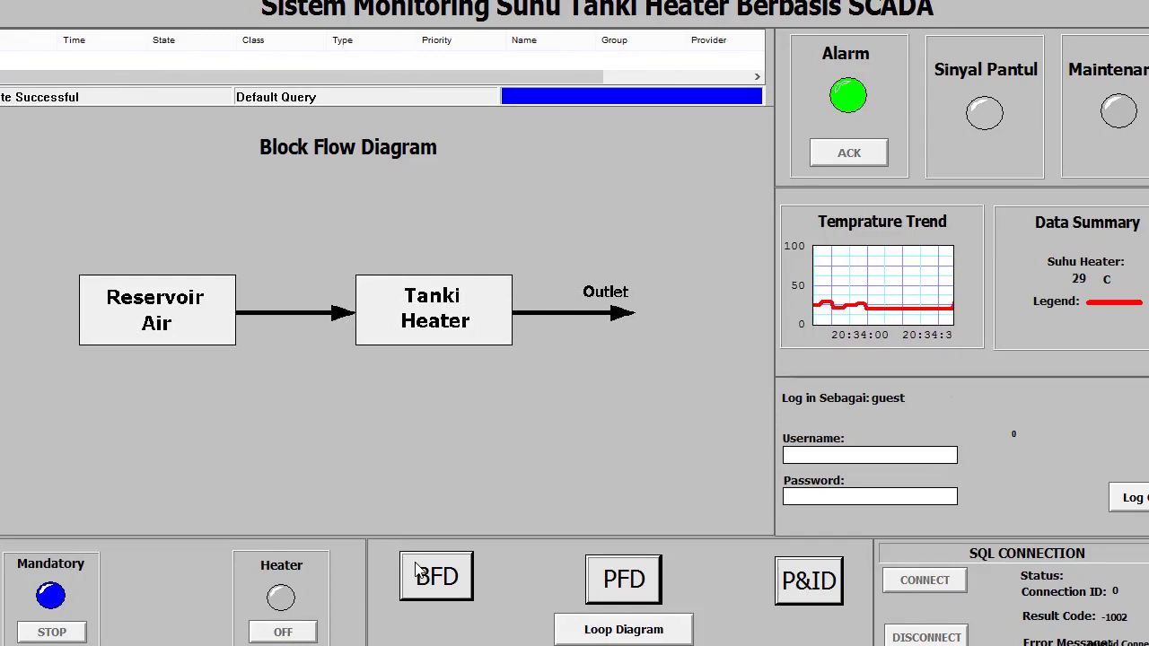
- Cycle from the Block Flow Diagram through the PFD, P&ID and Loop Diagram, then back to BFD
click(418, 571)
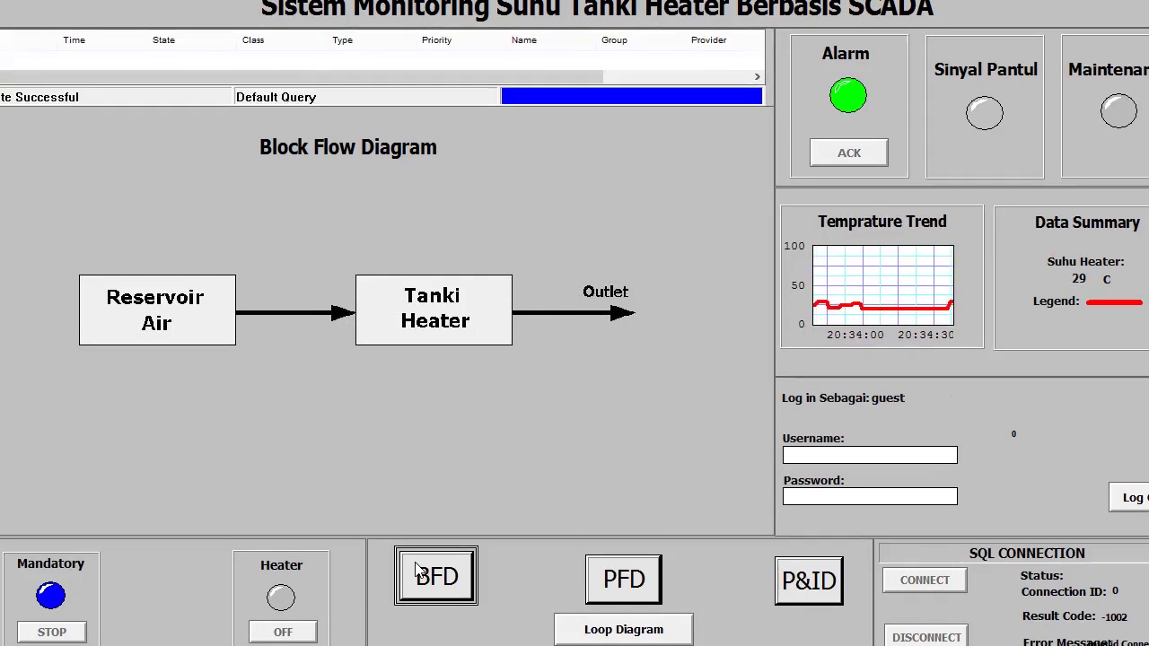
key(Tab)
key(Return)
key(Tab)
key(Return)
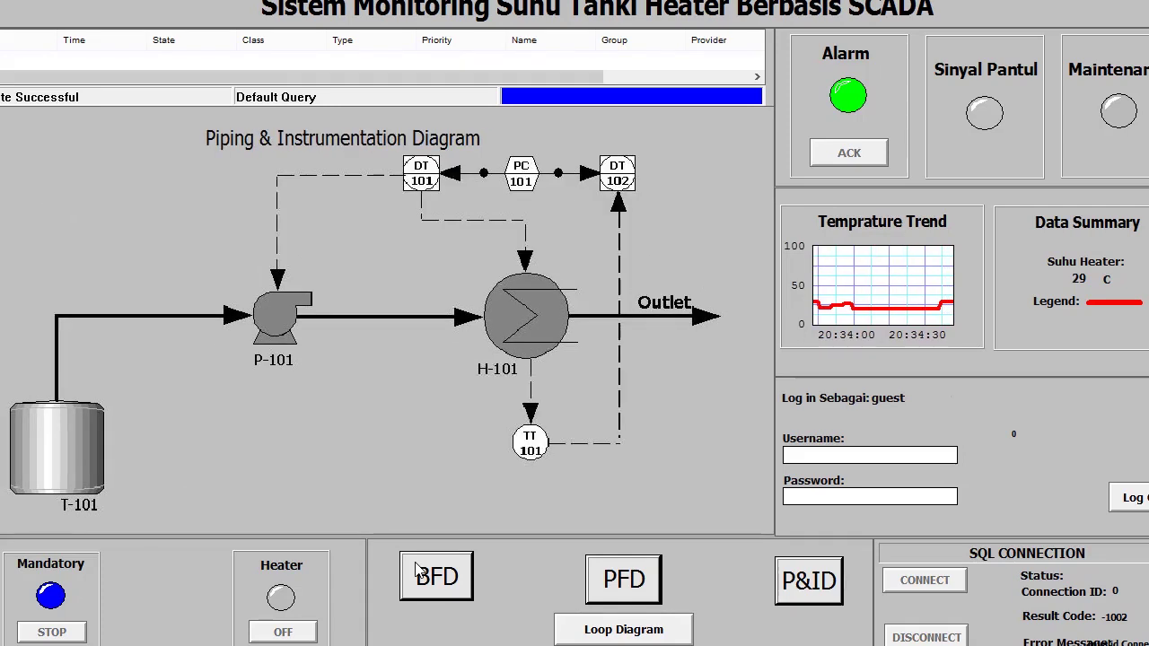
key(Tab)
key(Return)
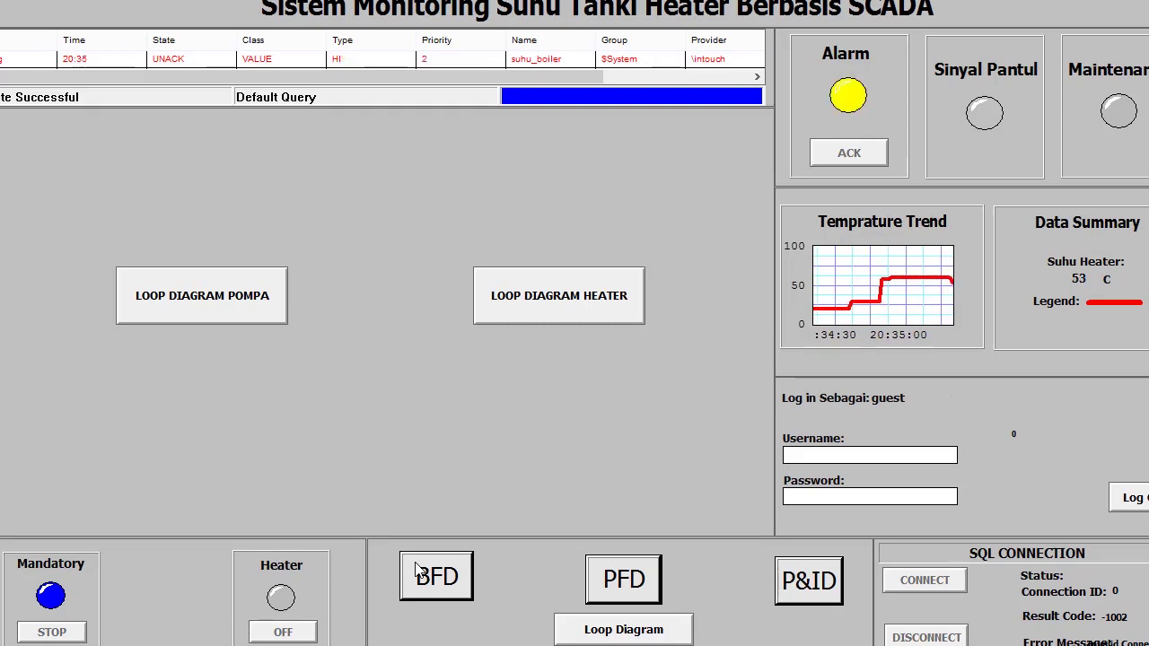
click(415, 566)
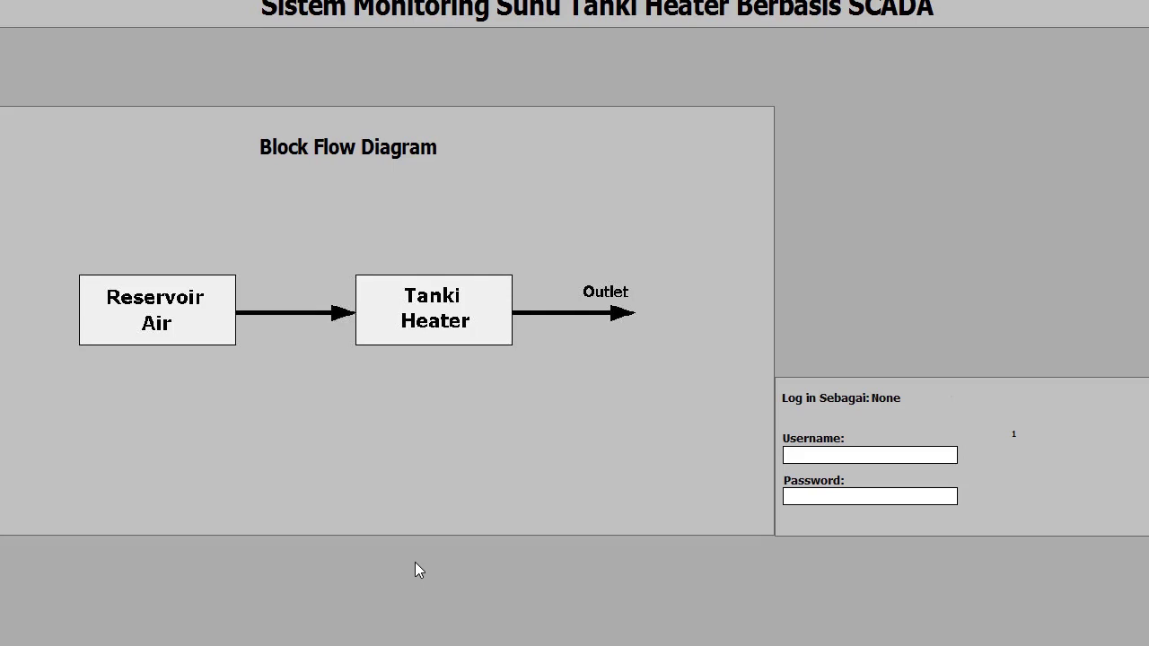
- Enter 'administrator' as the username and type the admin password
key(Tab)
key(Return)
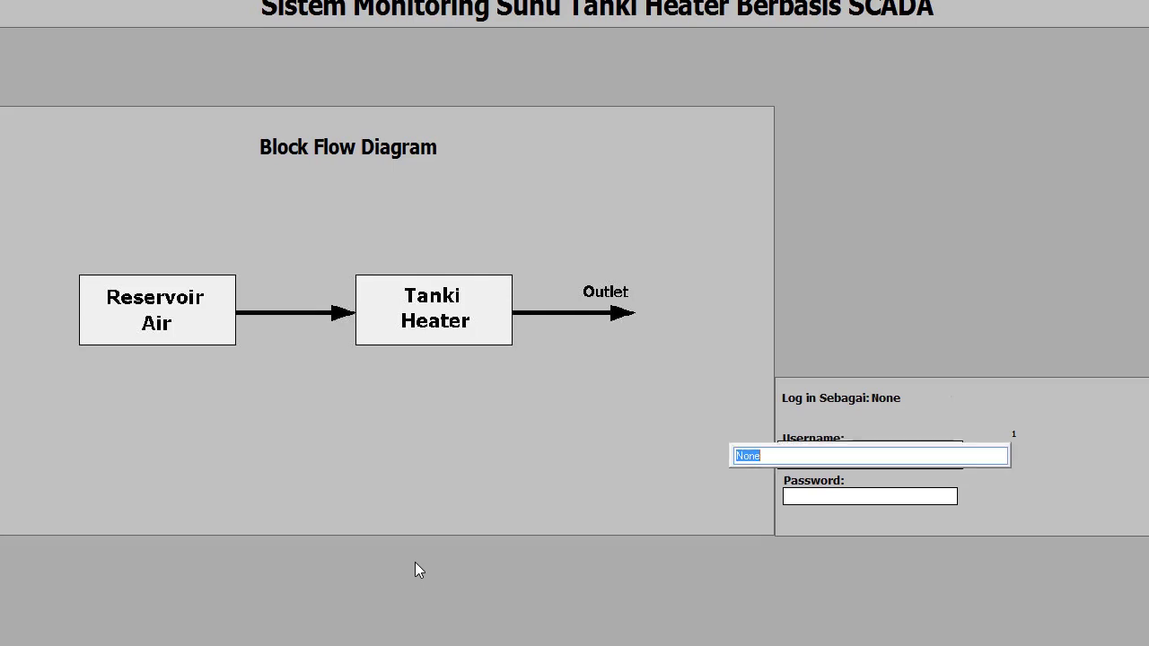
text(administrator)
key(Return)
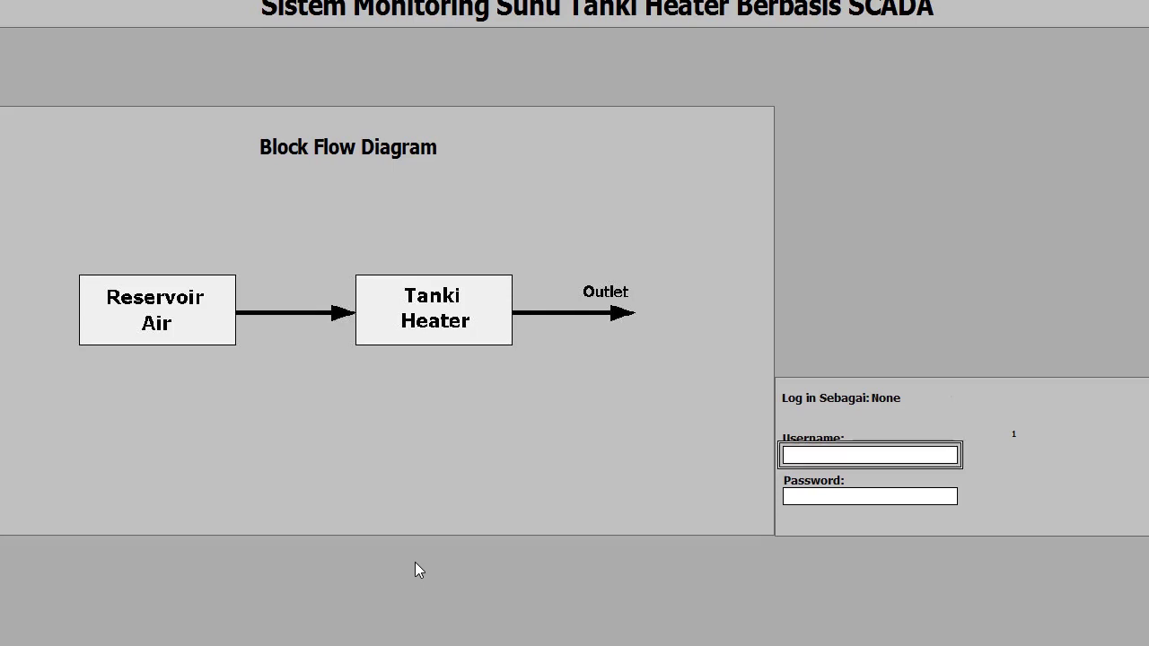
key(Tab)
key(Return)
text(******)
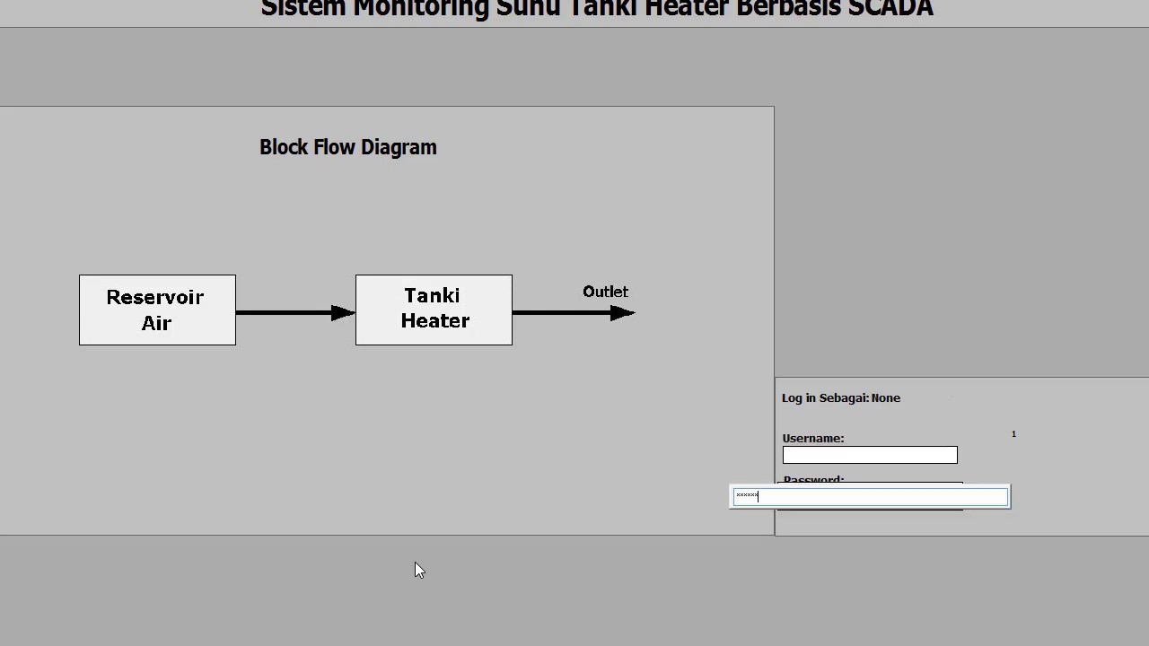
key(Return)
- Reconfirm the username, retype the corrected admin password, and submit the login
key(shift+Tab)
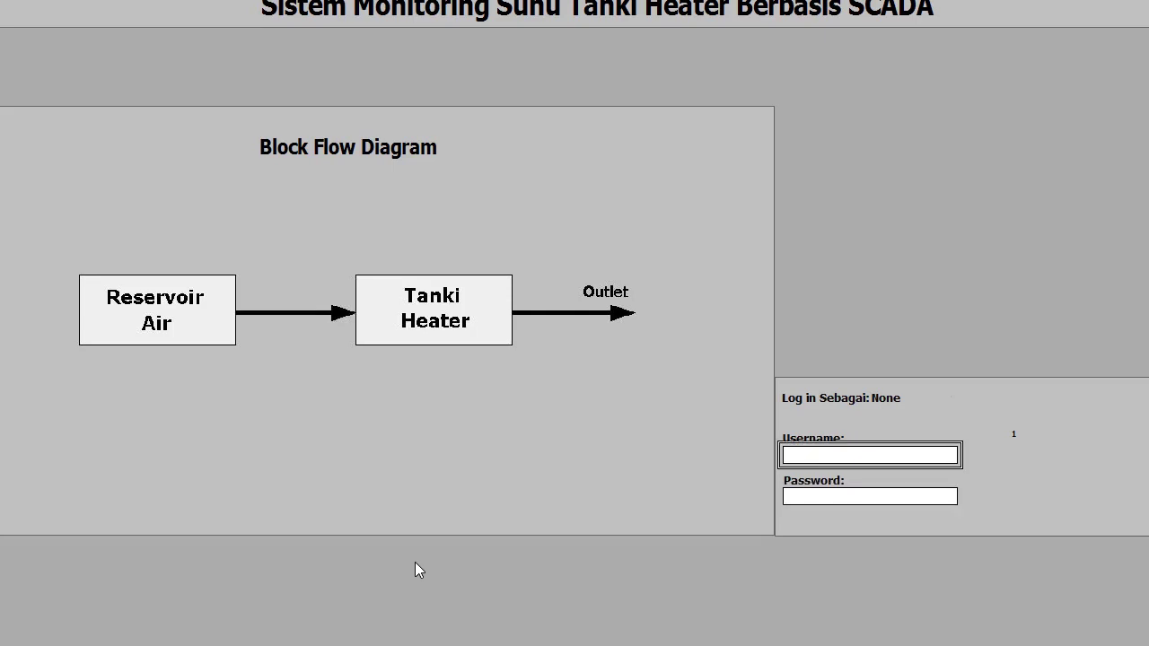
key(Return)
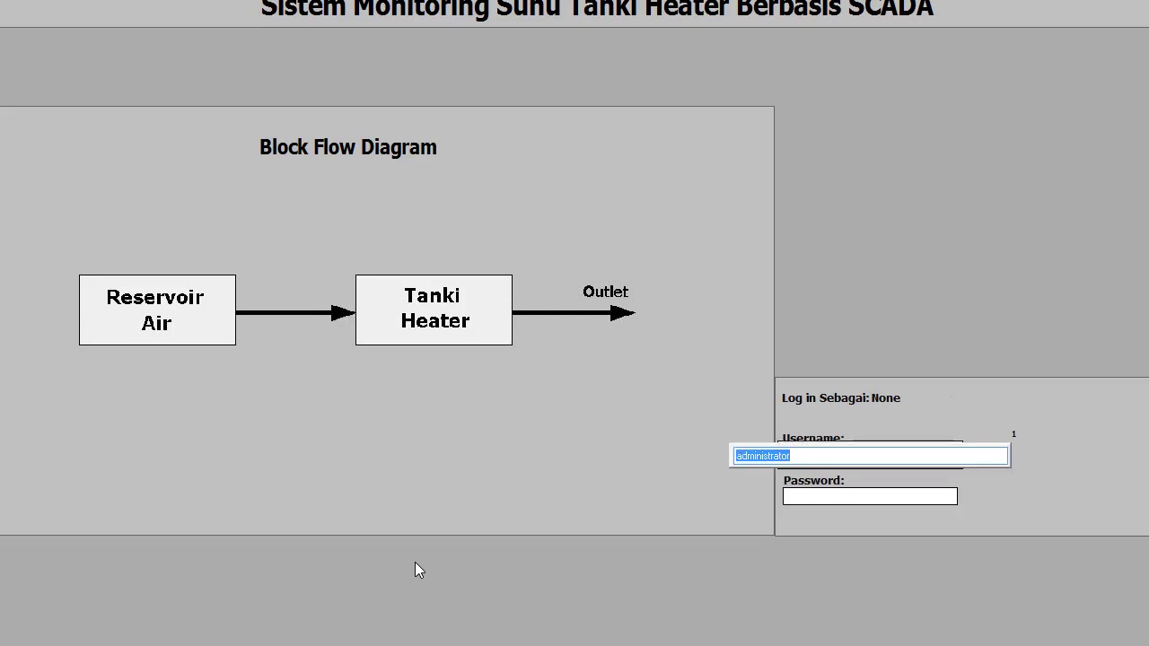
key(Return)
key(Tab)
key(Return)
text(******)
key(BackSpace)
key(BackSpace)
key(BackSpace)
key(BackSpace)
key(BackSpace)
key(BackSpace)
text(*********)
key(Return)
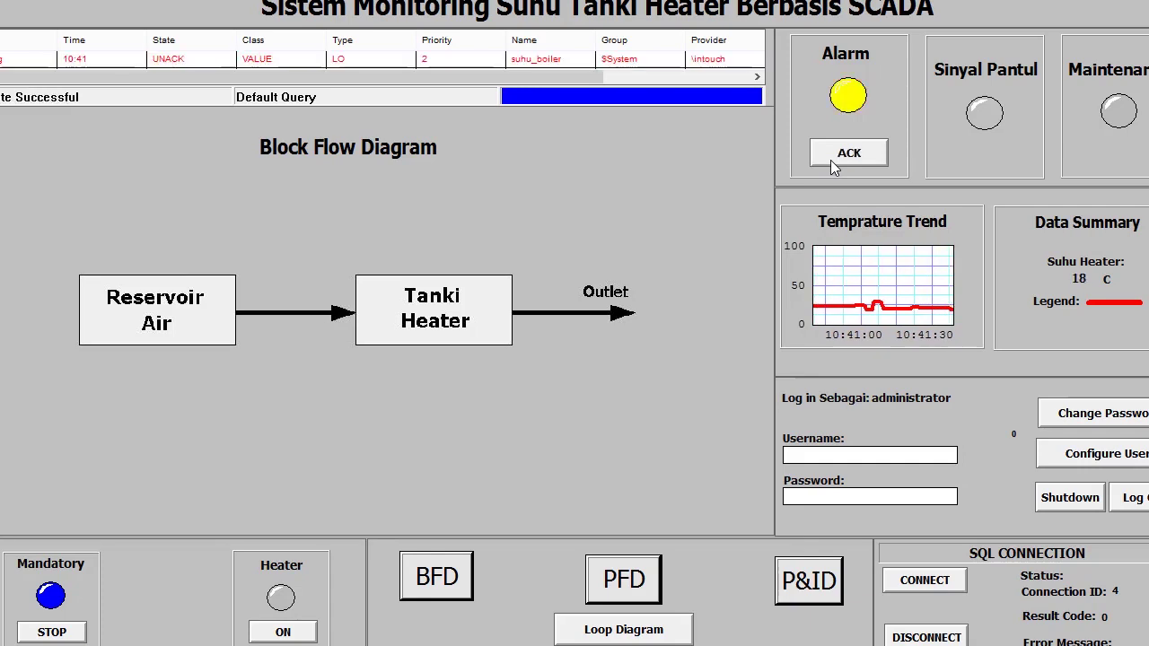
- Acknowledge the LO suhu_boiler alarm and switch to the TabelAck table in Access
click(830, 160)
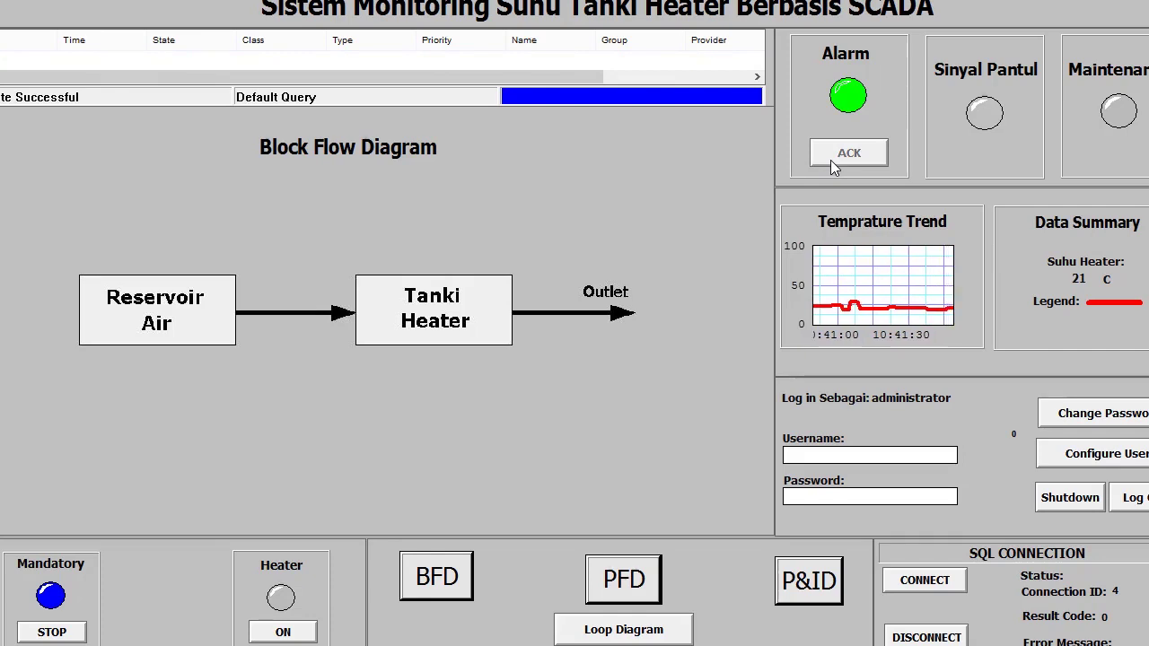
key(alt+Tab)
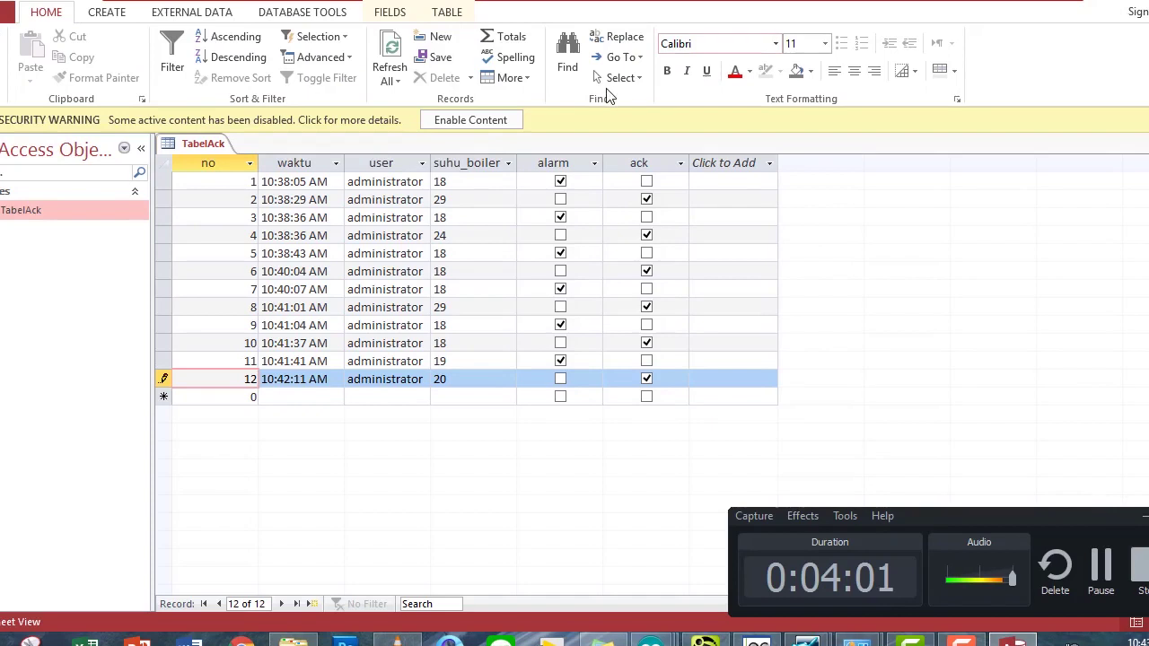
double_click(456, 182)
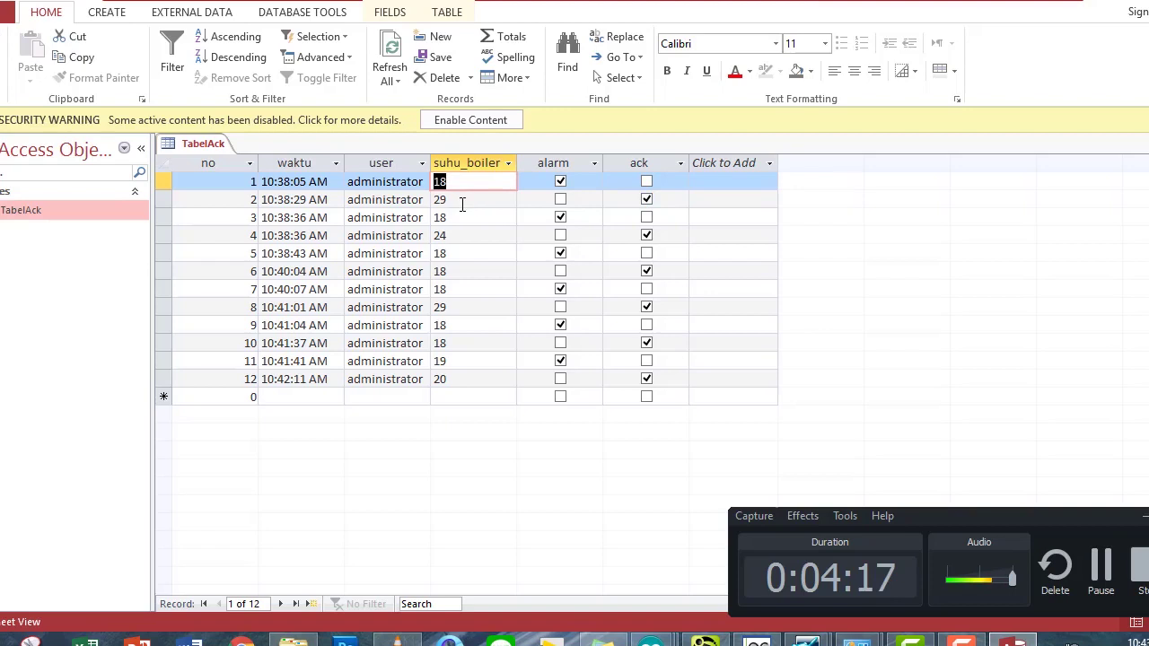
drag(455, 201, 432, 201)
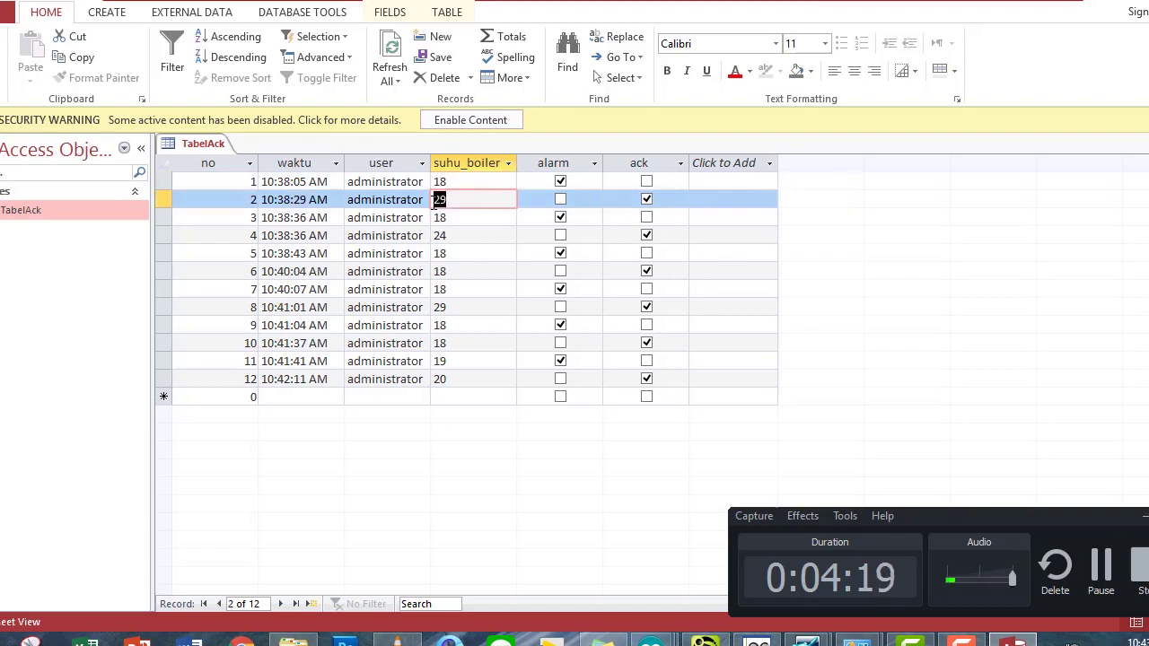
click(345, 202)
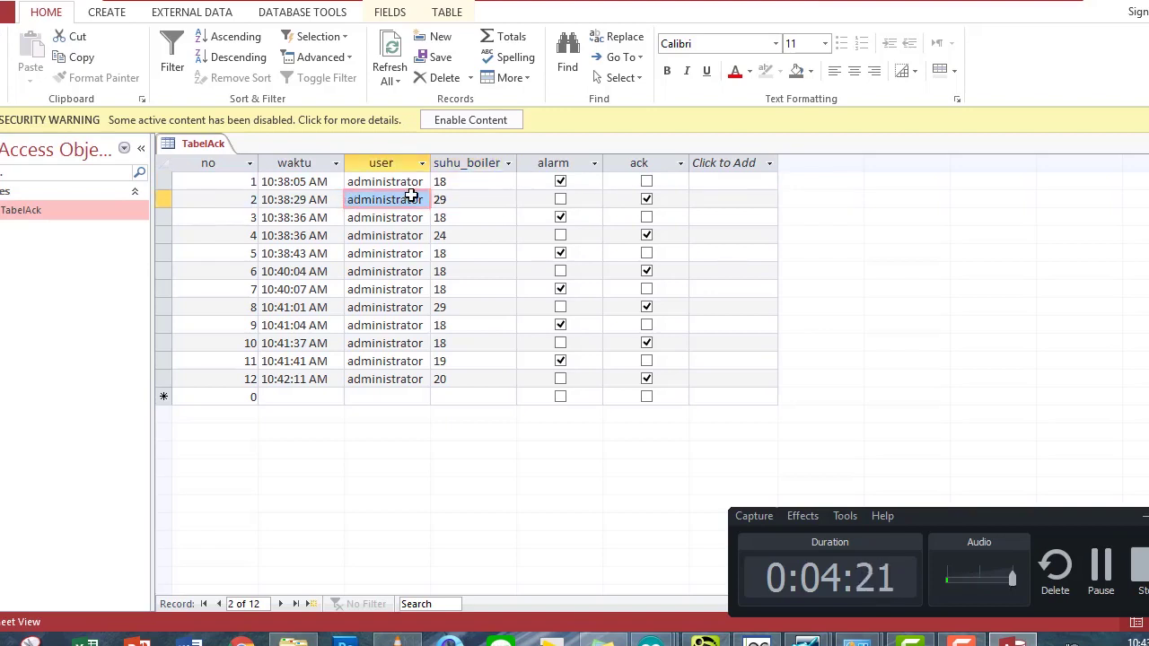